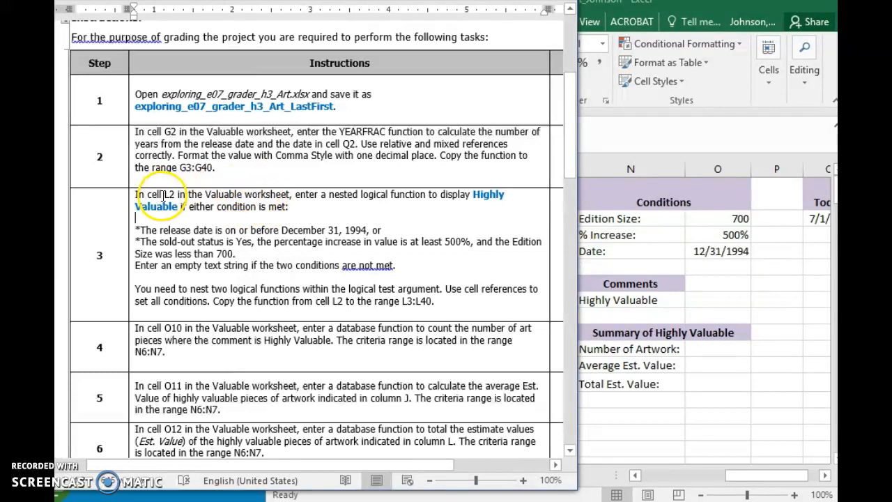
Read step 3 of the assignment instructions, covering the nested logical function, its display text and the conditions for Highly Valuable
click(313, 198)
drag(313, 198, 409, 194)
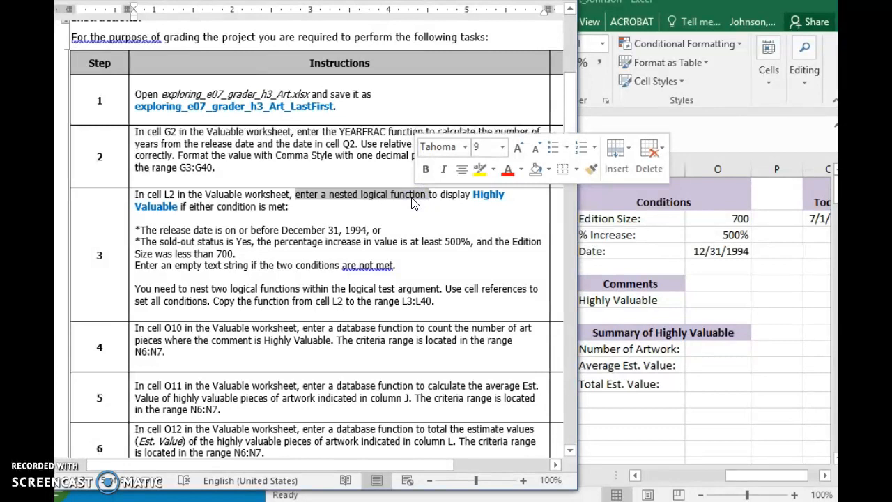
click(347, 201)
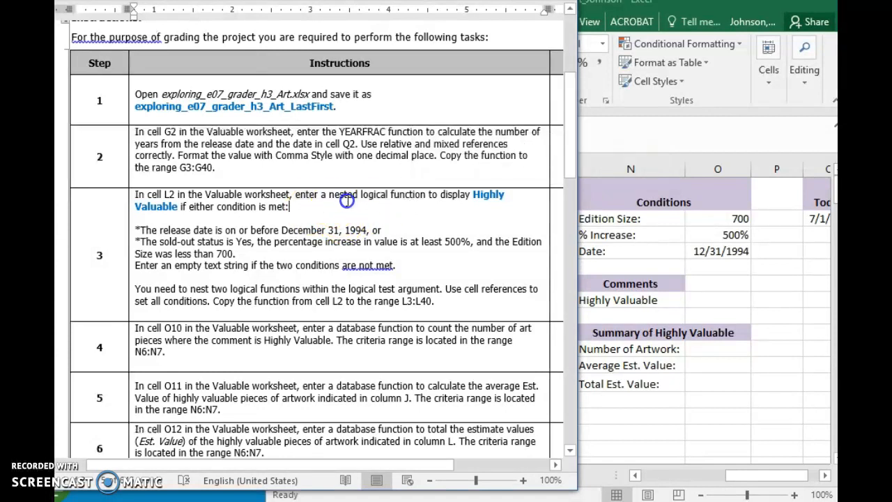
click(439, 195)
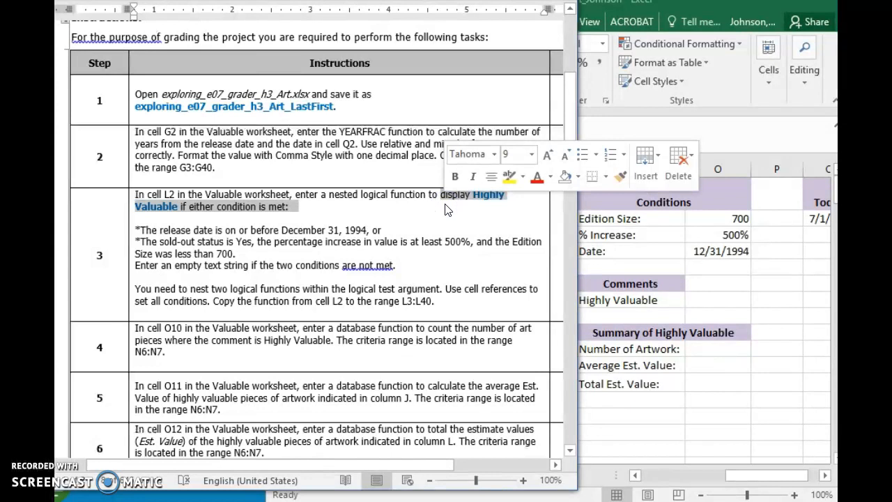
click(259, 234)
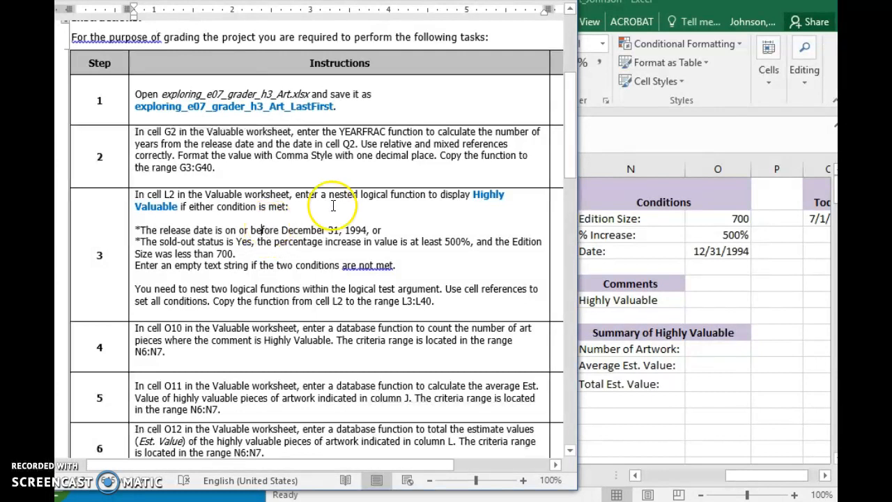
double_click(340, 195)
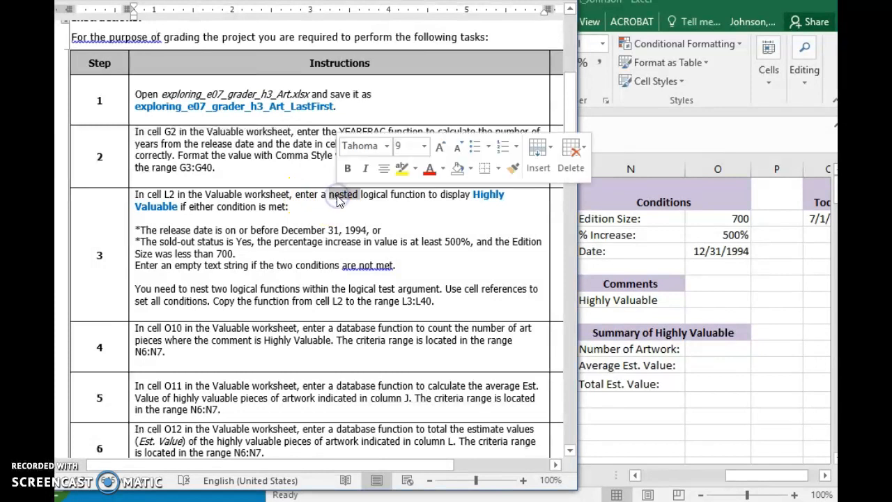
double_click(375, 230)
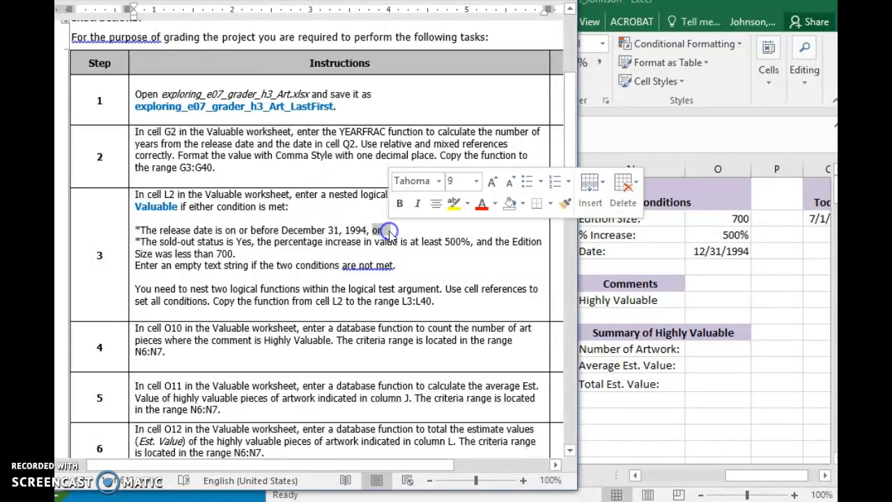
drag(161, 230, 235, 230)
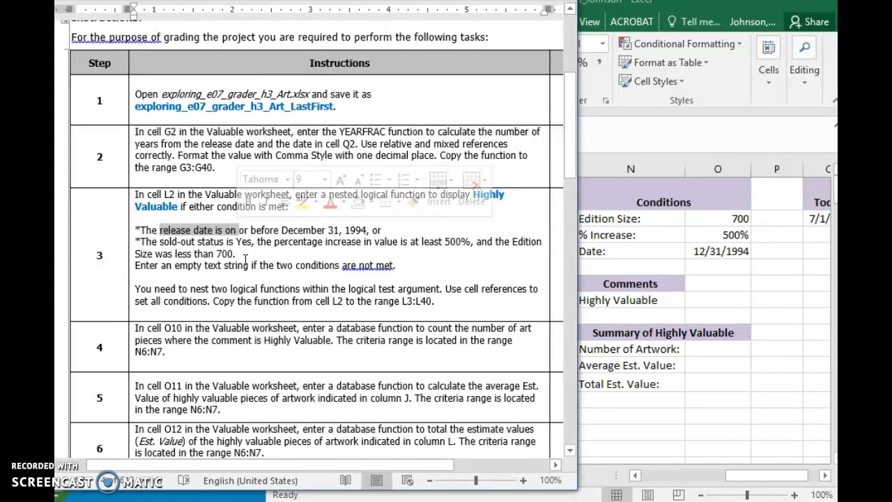
click(244, 259)
drag(141, 242, 245, 248)
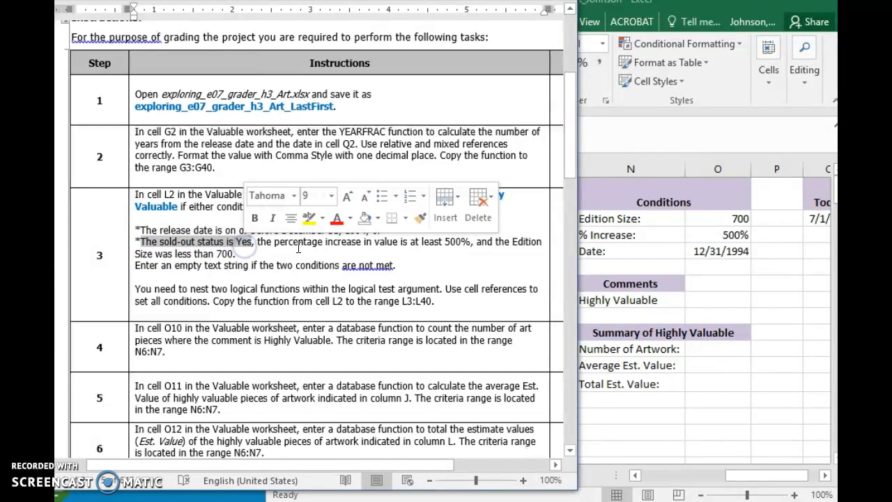
click(402, 246)
drag(423, 242, 503, 253)
click(497, 241)
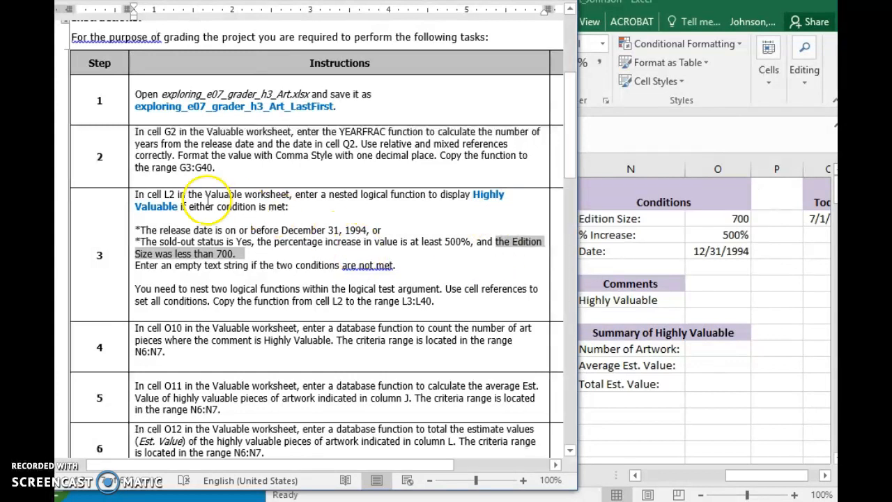
Switch to the Excel workbook and examine the Comments column, the Conditions block in N1:O4 and the neighbouring data columns
click(609, 136)
click(501, 216)
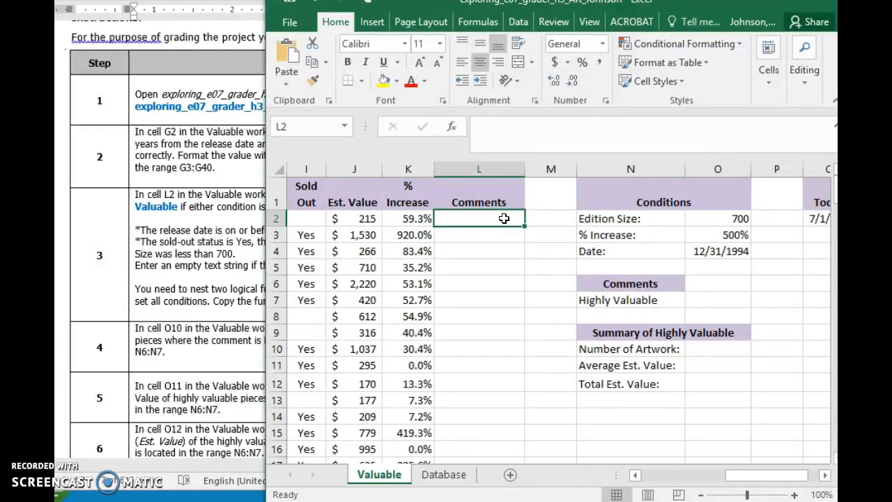
drag(600, 203, 663, 257)
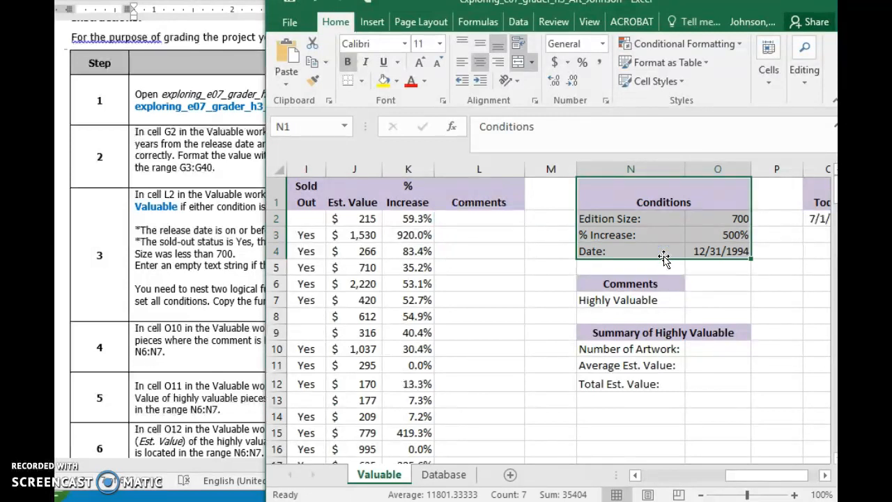
click(635, 474)
click(635, 475)
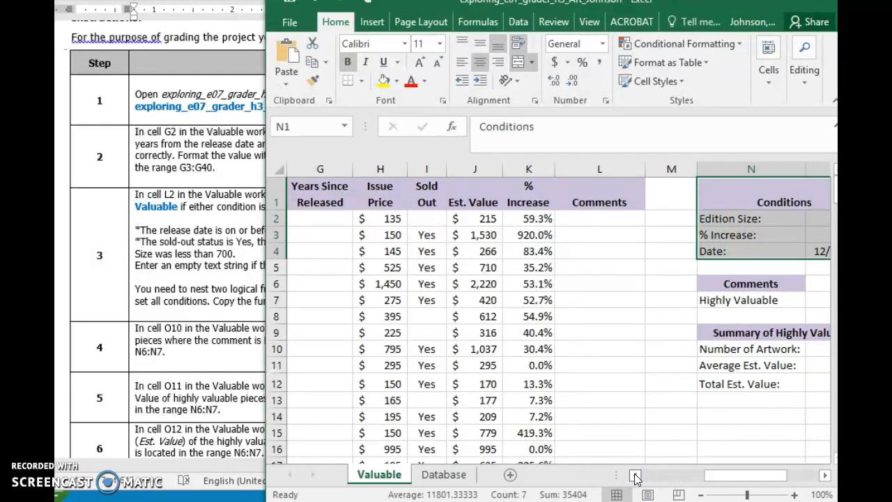
Begin the nested logical formula in cell L2 of the Valuable worksheet with =if(0r(
click(603, 219)
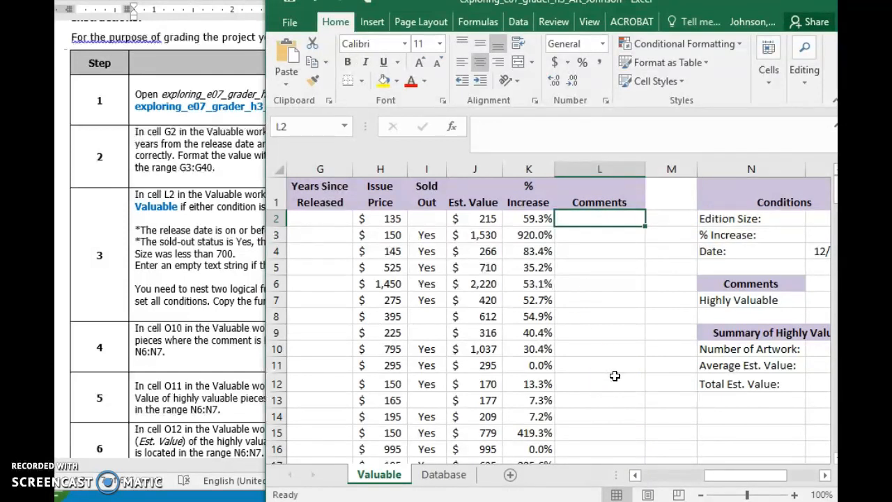
text(=if)
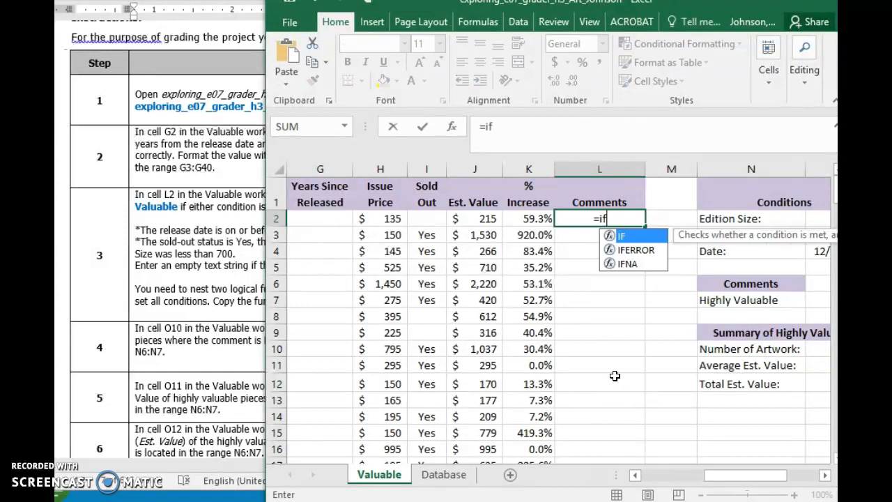
text(()
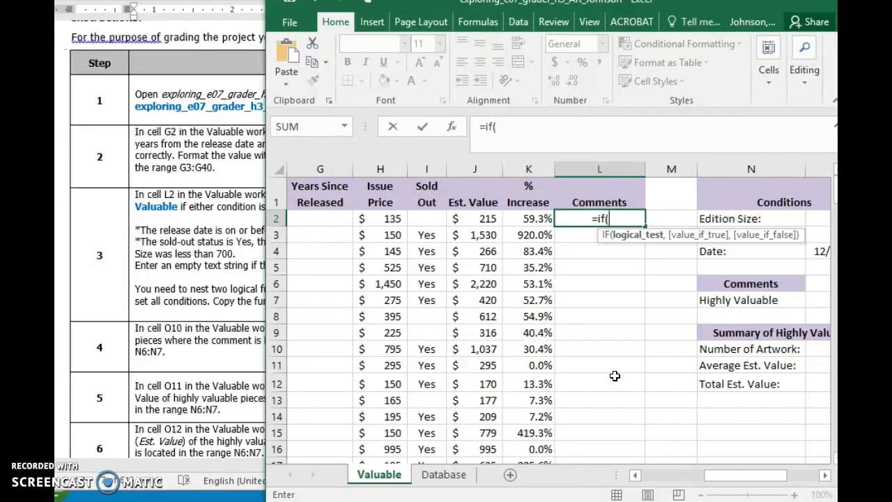
text(0r)
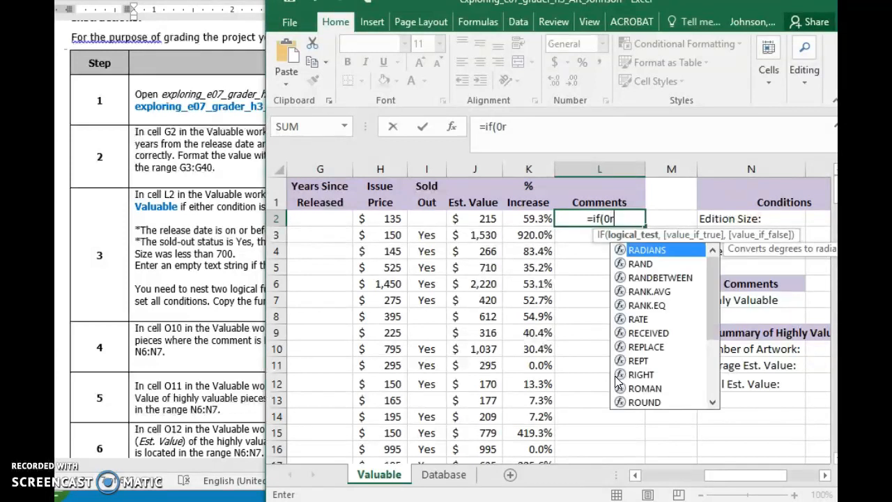
text(()
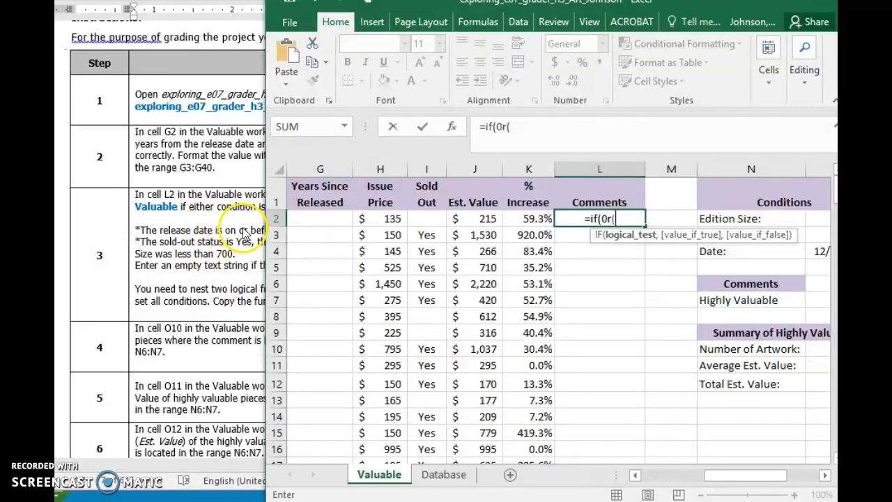
Add the release date comparison F2<=O4 as the first condition in the L2 formula
click(634, 474)
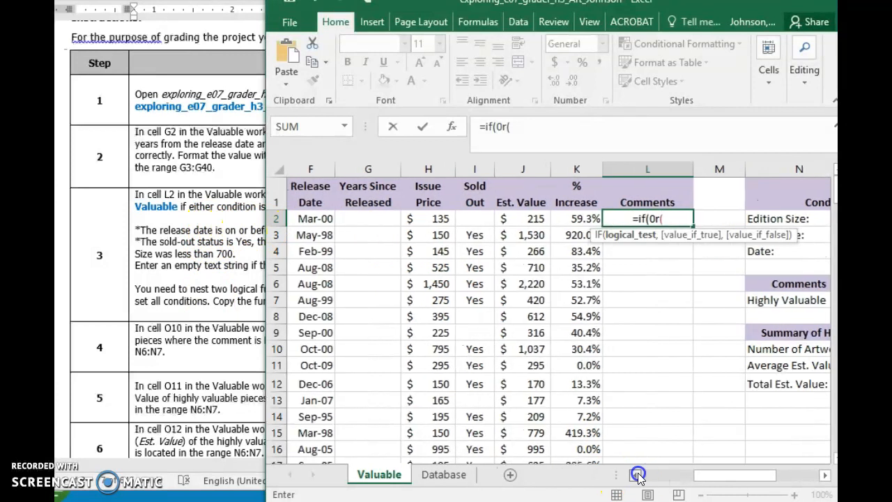
click(635, 474)
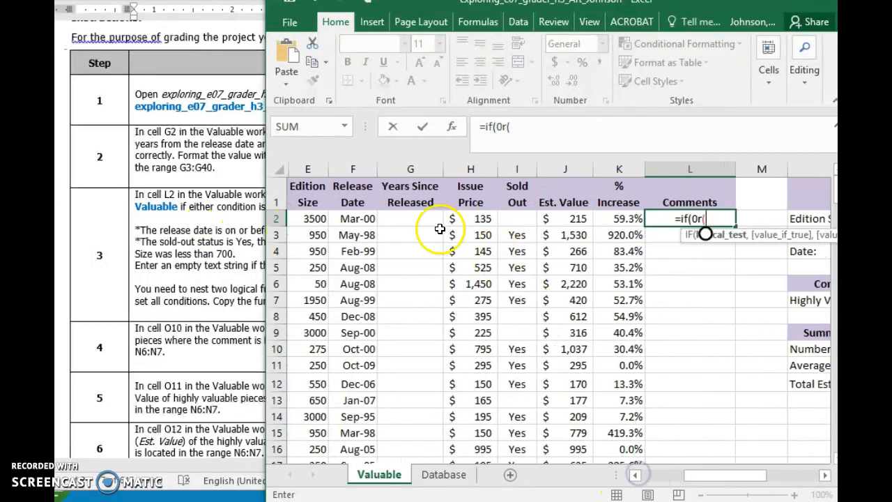
click(353, 220)
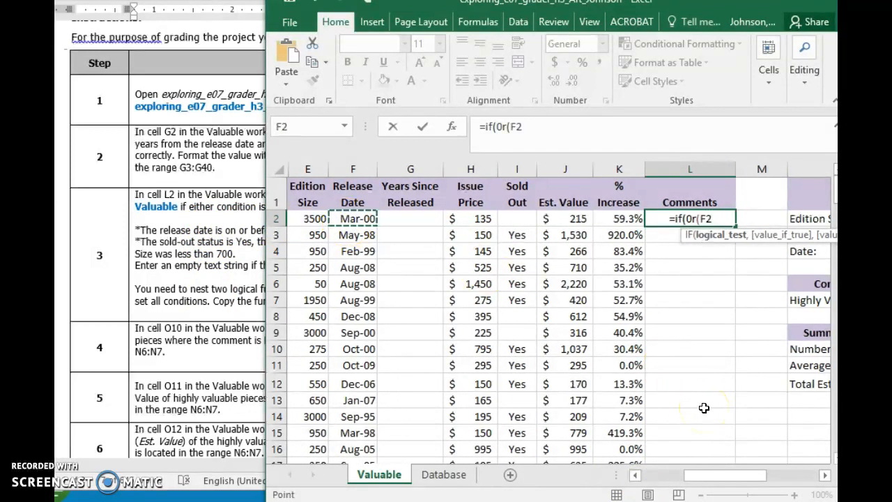
click(824, 474)
click(824, 474)
click(824, 475)
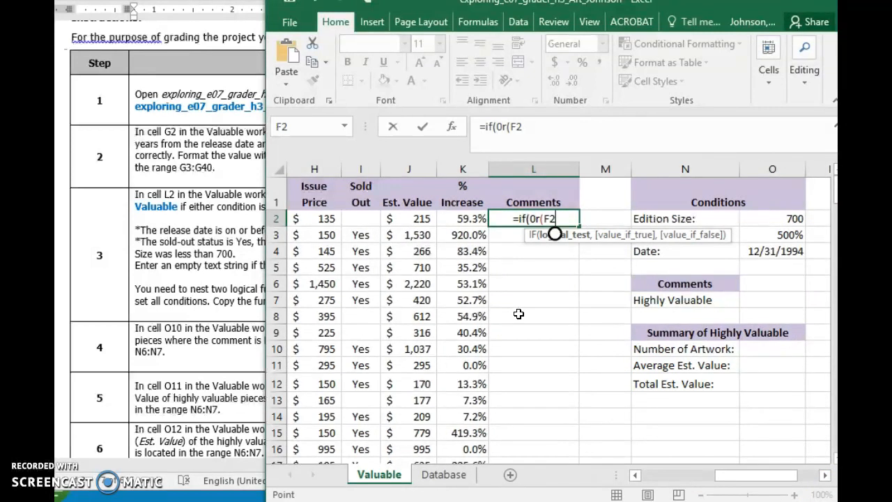
text(<=)
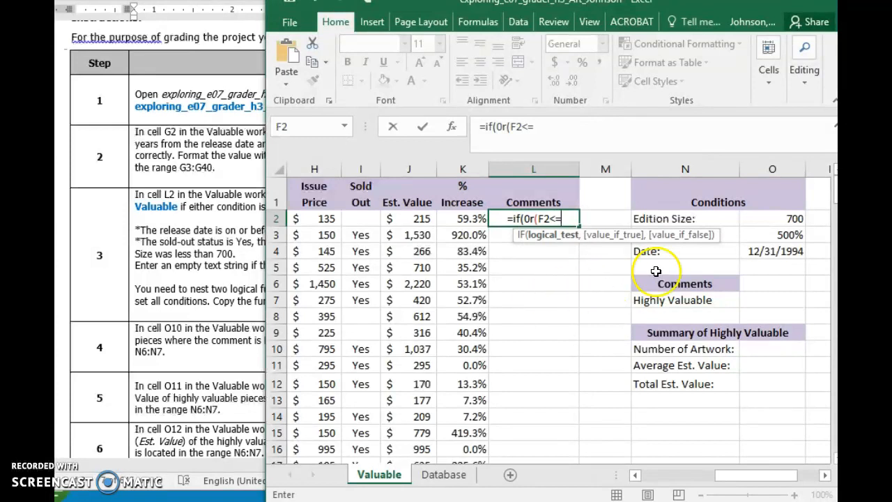
click(763, 252)
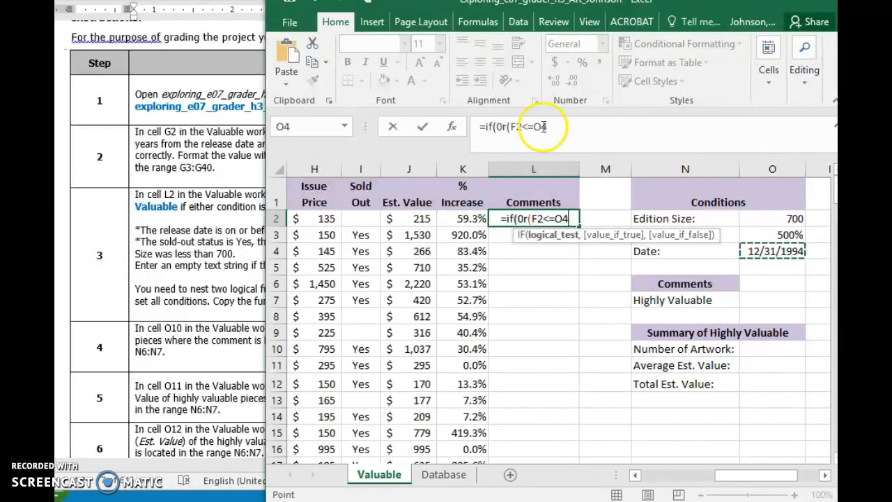
Change the date reference in the L2 formula to the mixed reference O$4 and add a comma after it
click(541, 127)
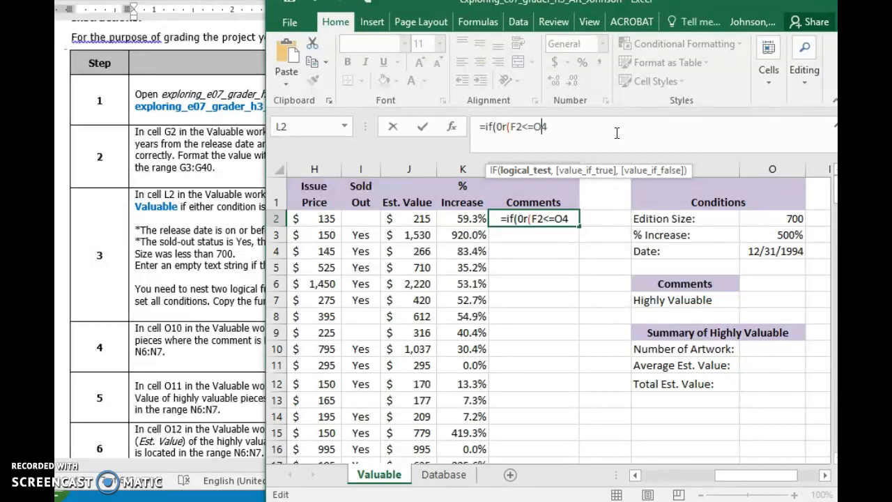
text($)
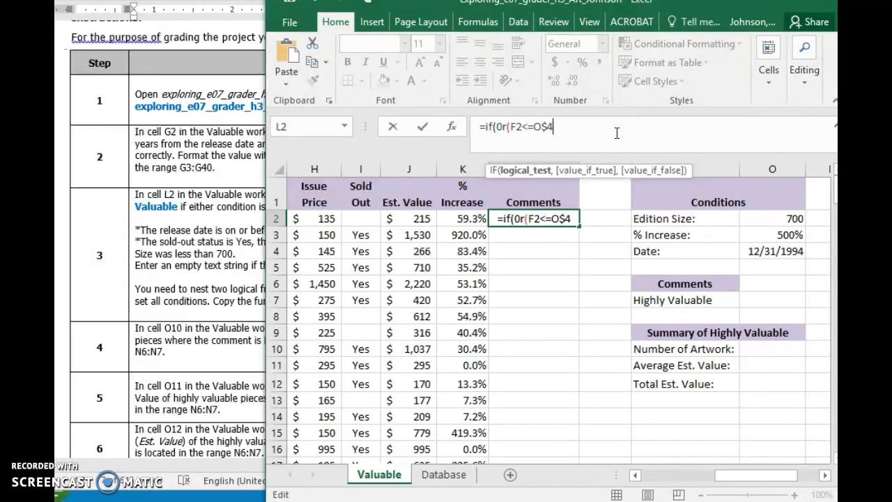
text(,)
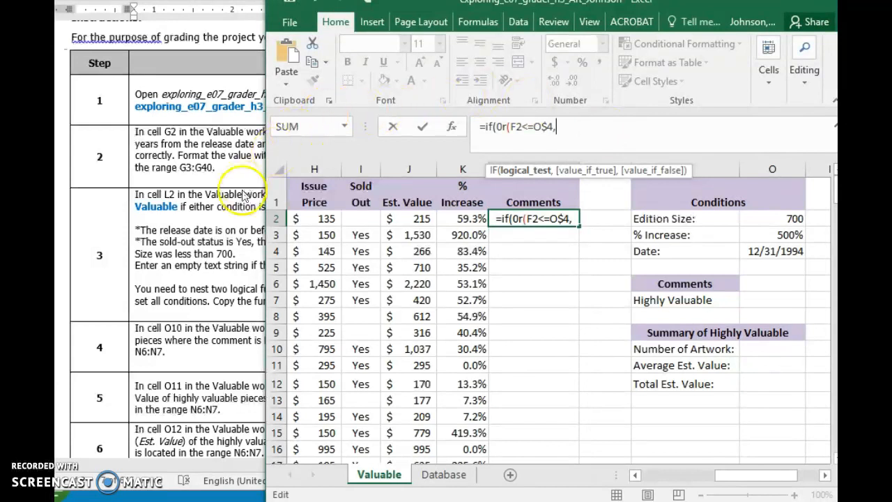
Check the second condition in the instructions and add a nested AND( with the sold-out test I2="Yes" and a comma to the L2 formula
click(188, 240)
drag(140, 241, 242, 257)
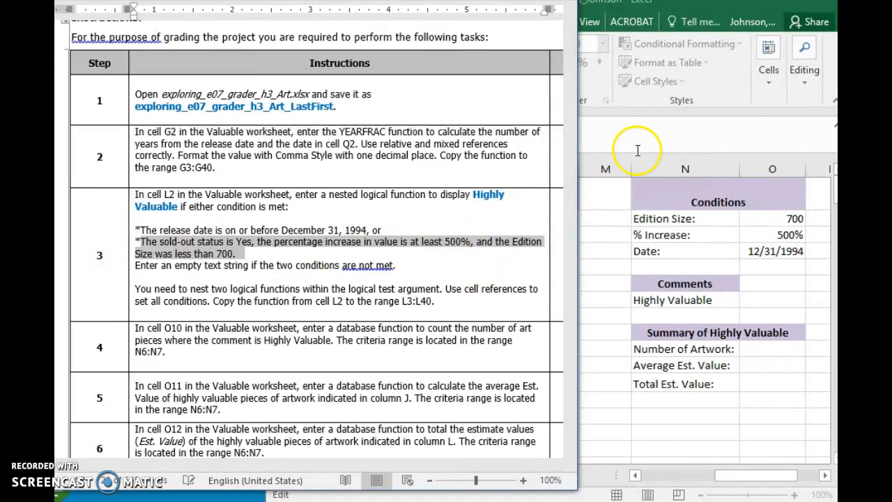
click(640, 126)
text(AND()
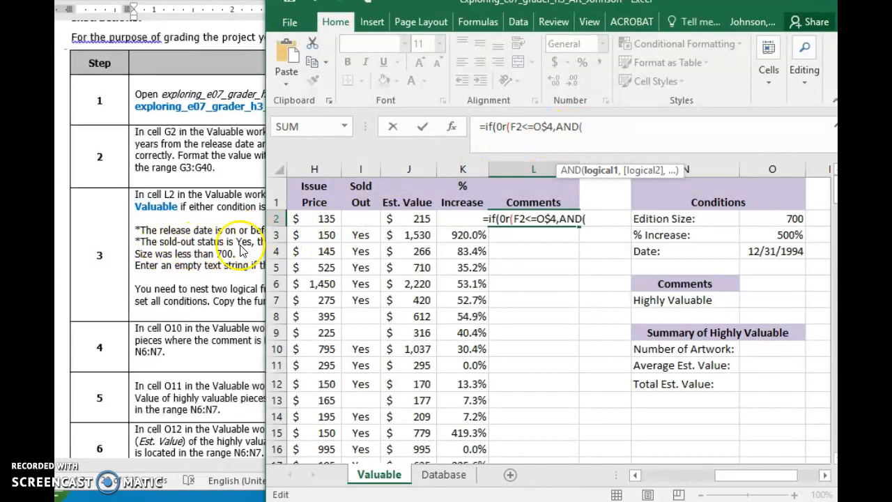
click(365, 221)
text(="Yes")
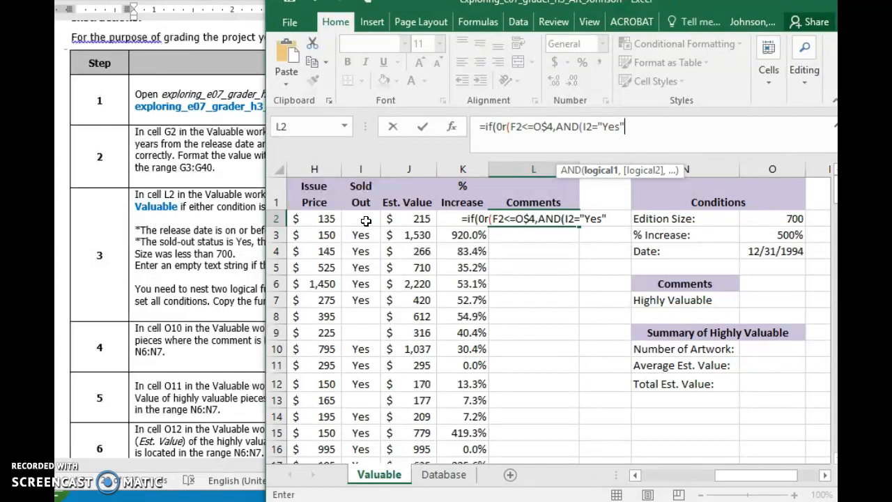
text(,)
Add the percentage increase condition k2>=O$3 to the AND function in the L2 formula, using a mixed reference
click(207, 283)
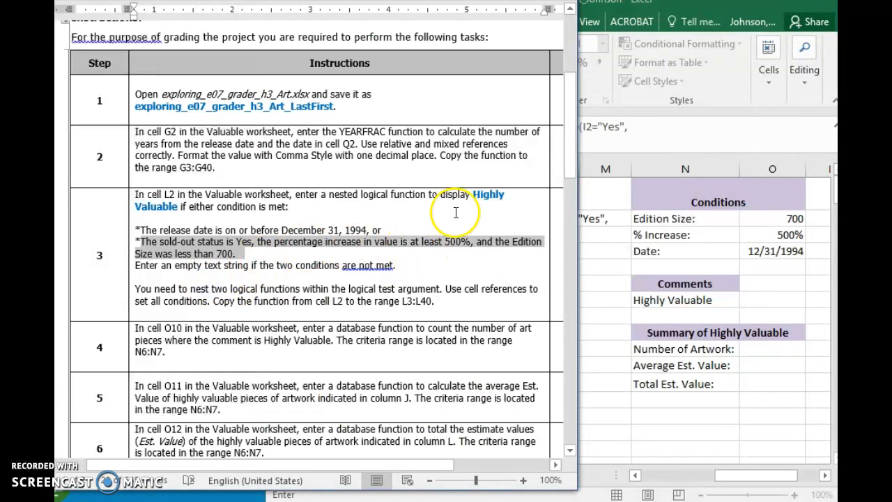
click(629, 128)
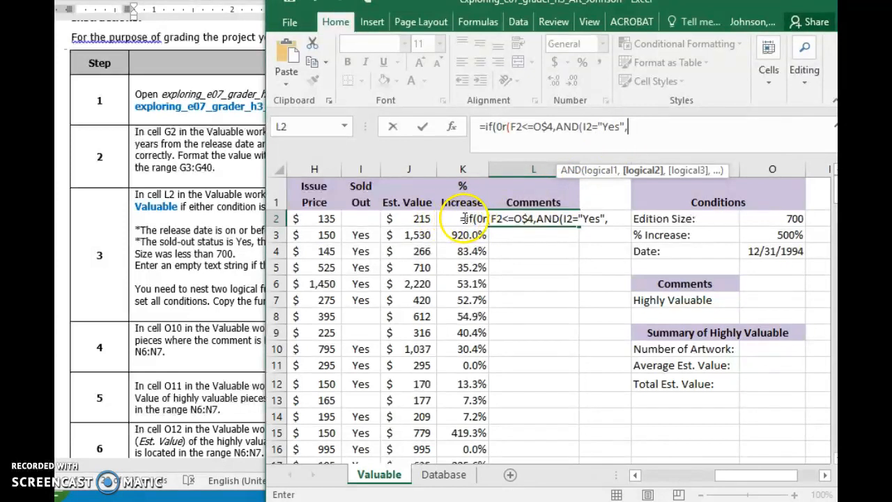
text(k2)
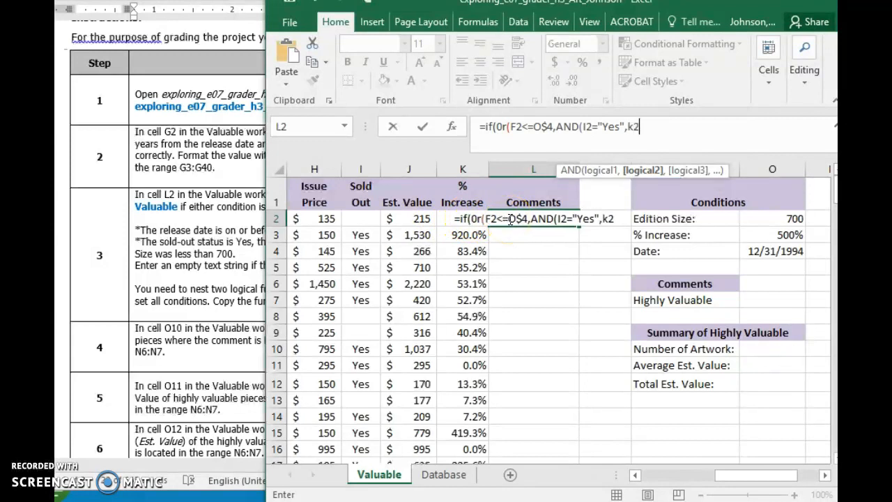
text(>=)
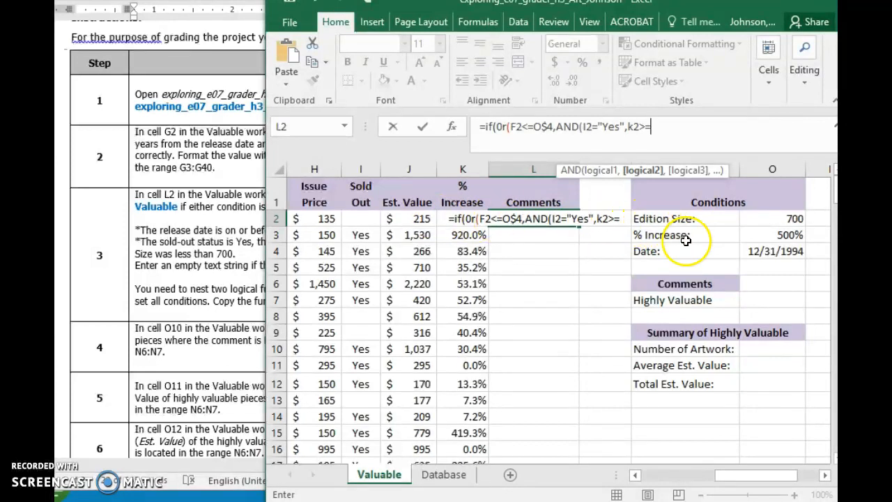
click(766, 235)
click(747, 129)
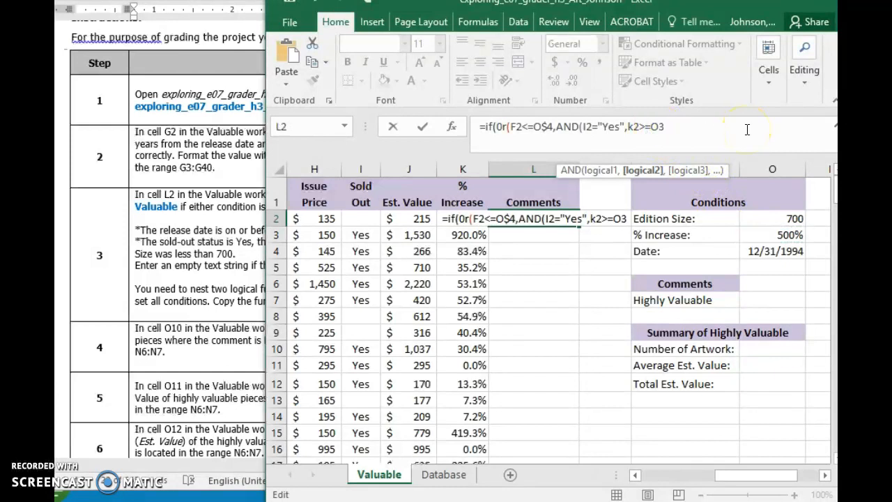
text($)
click(747, 129)
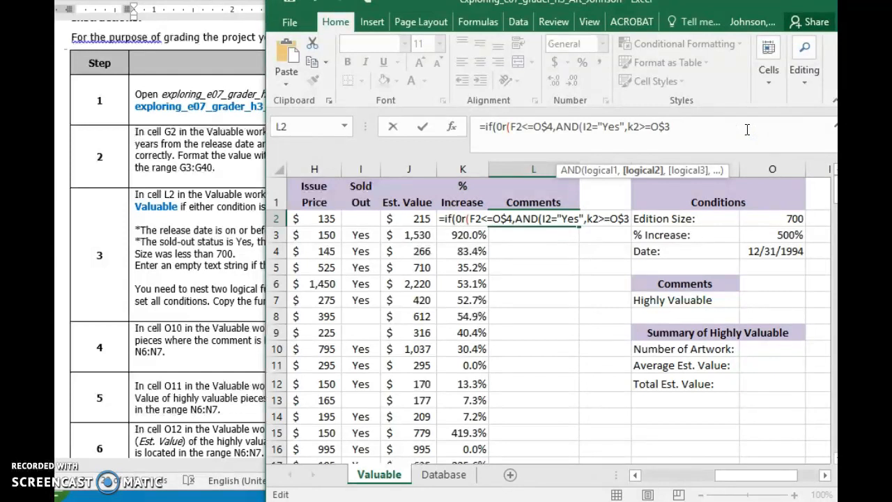
Add a comma after O$3 in the L2 formula and check the Edition Size condition in the step 3 instructions
text(,)
click(298, 268)
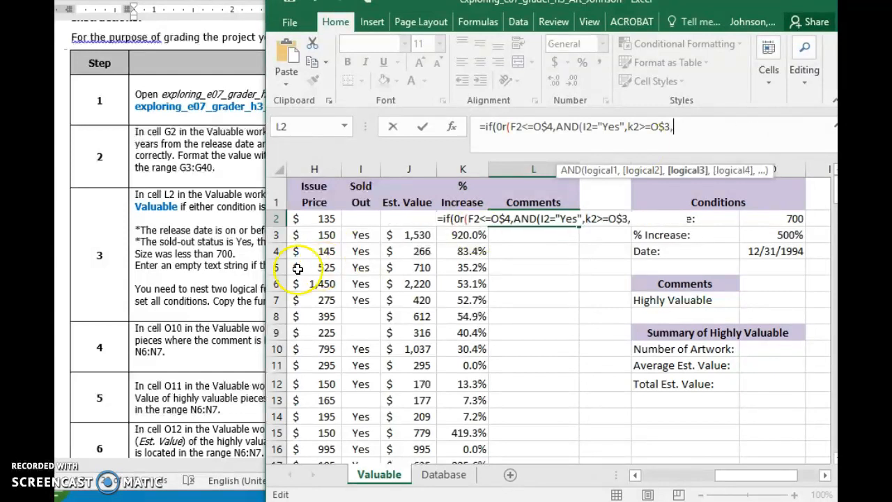
click(175, 281)
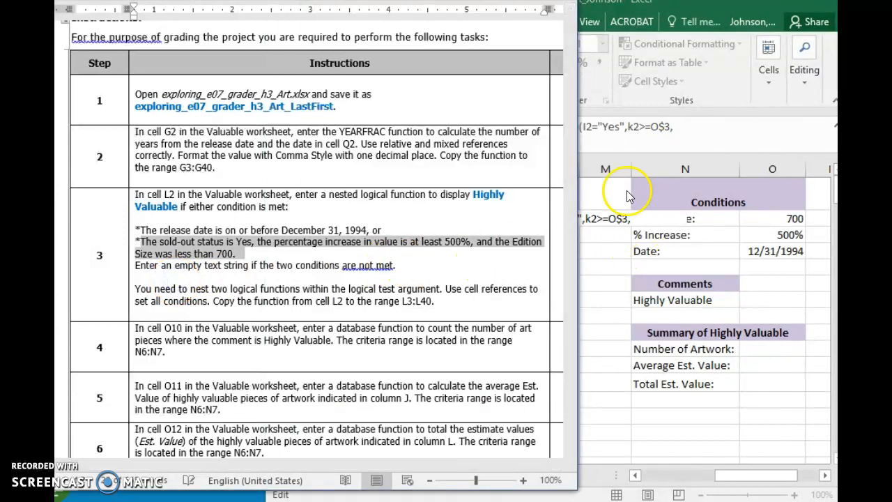
click(688, 128)
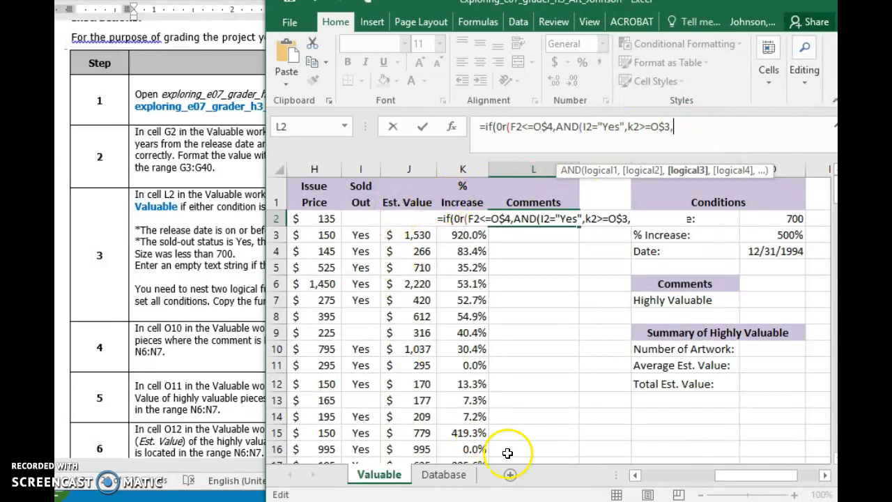
Begin the third AND condition in the L2 formula with the edition size reference E2 and a less-than sign
click(635, 475)
click(635, 475)
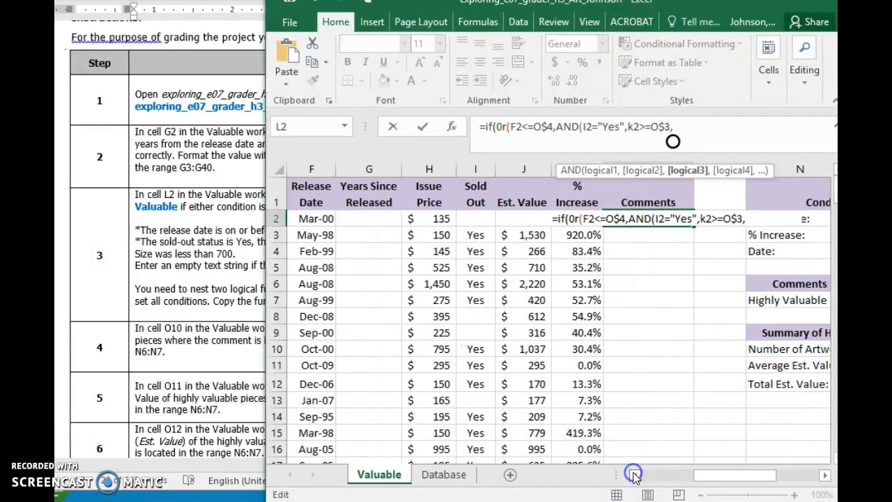
click(635, 474)
click(634, 475)
click(635, 474)
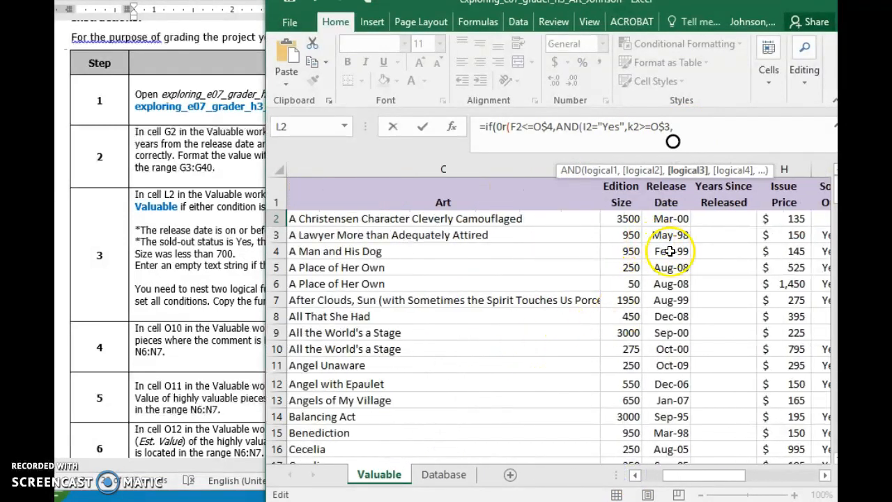
click(626, 219)
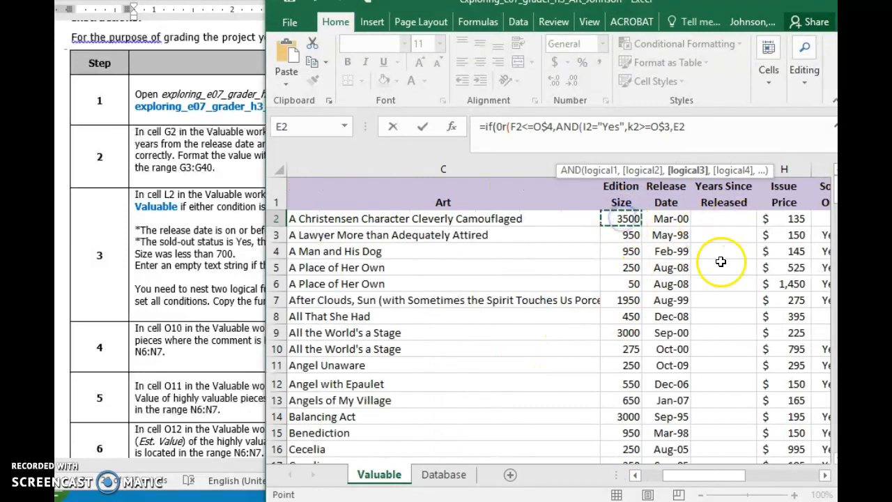
text(<)
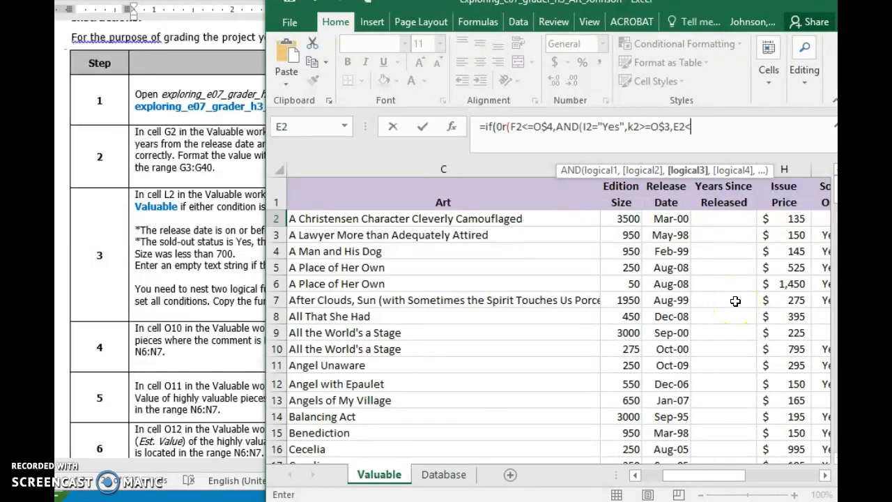
Finish the edition size comparison in the L2 formula with the mixed reference O$2 and close the AND function
click(824, 474)
click(824, 475)
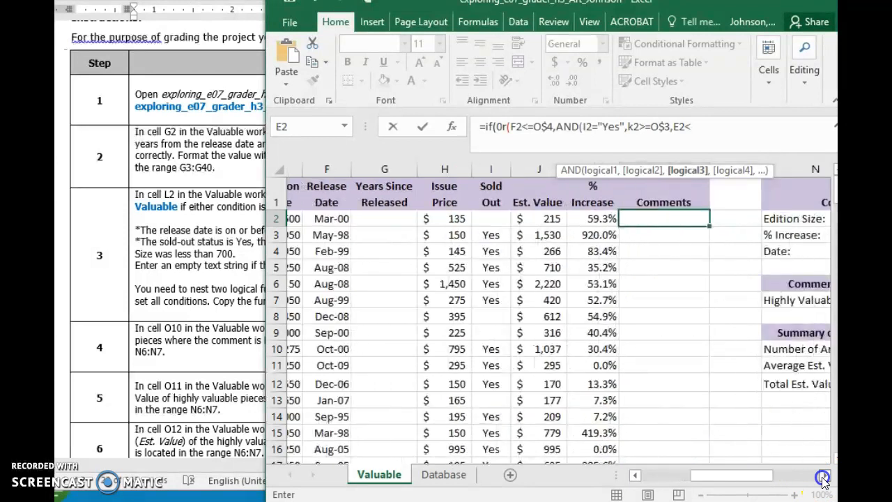
click(824, 475)
click(825, 474)
click(824, 474)
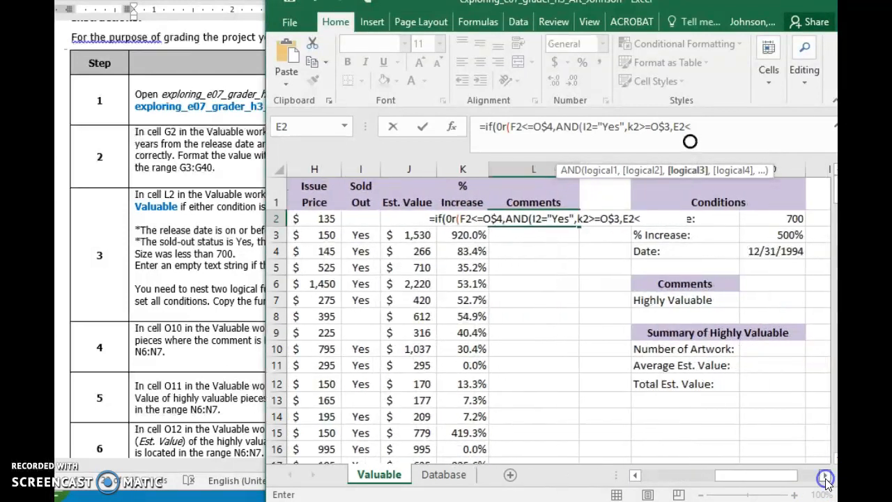
click(824, 474)
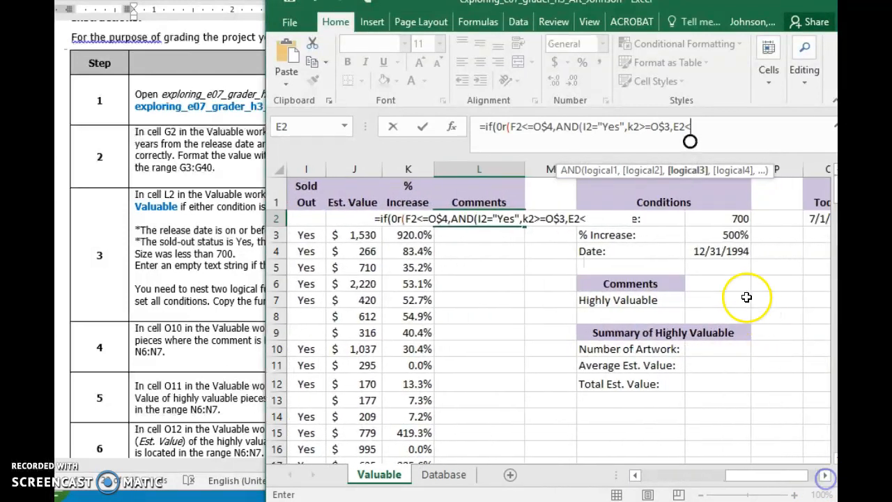
click(715, 218)
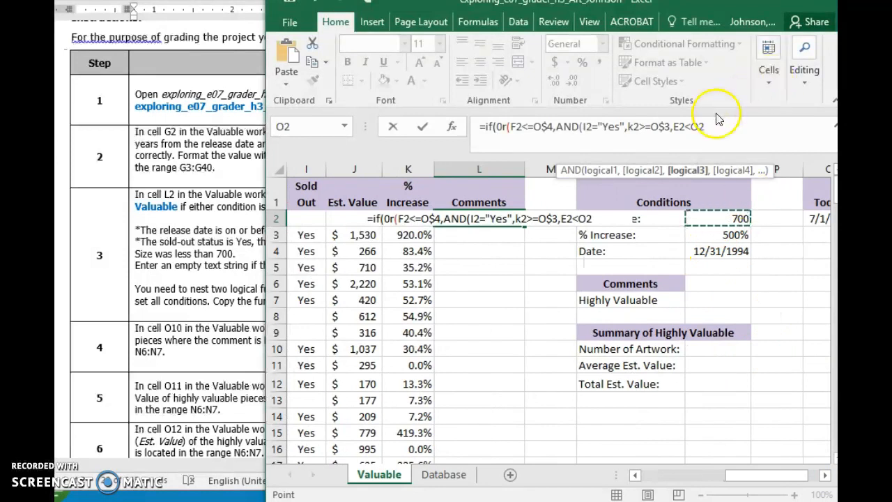
click(698, 126)
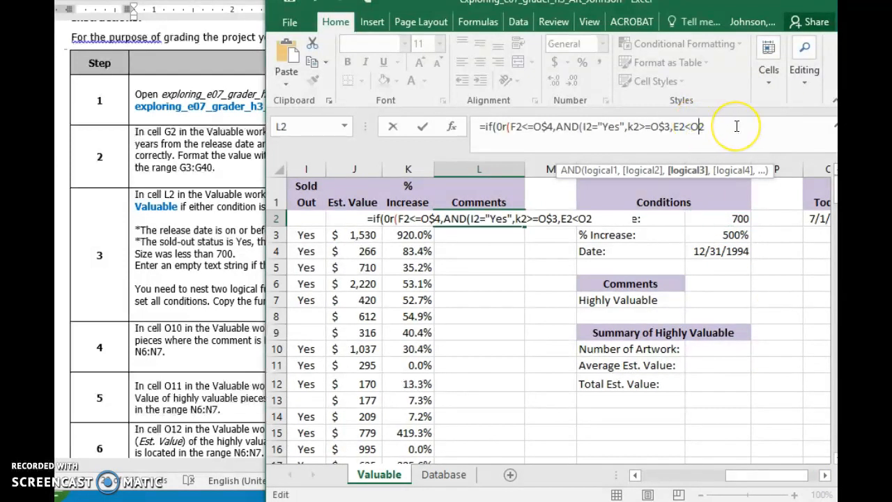
key(F4)
key(F4)
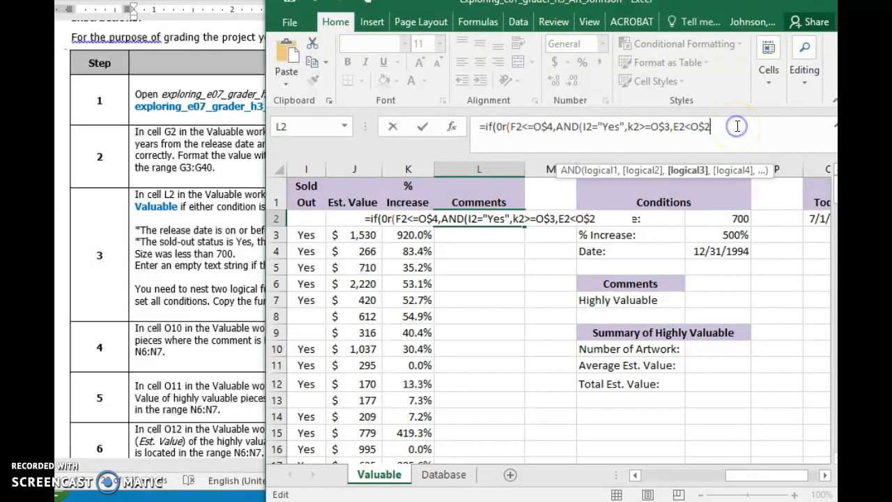
text())
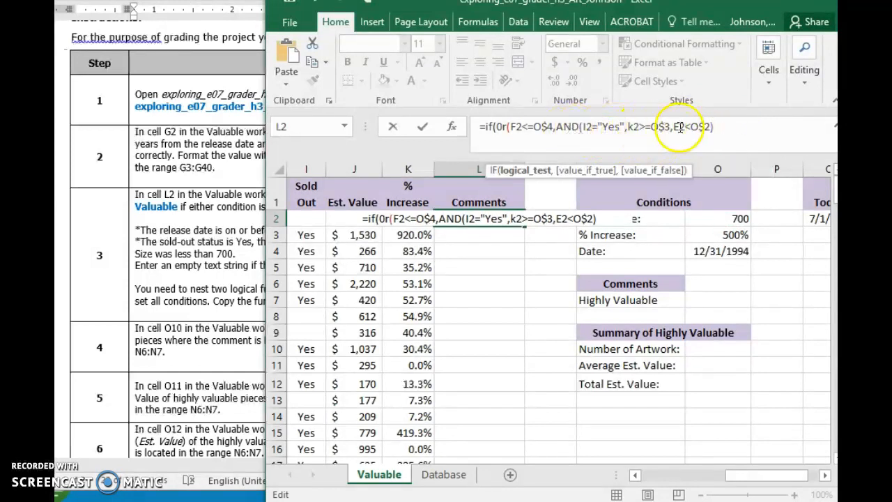
Recheck both Highly Valuable conditions in the instructions, close the OR function in the L2 formula and add a comma after it
click(190, 253)
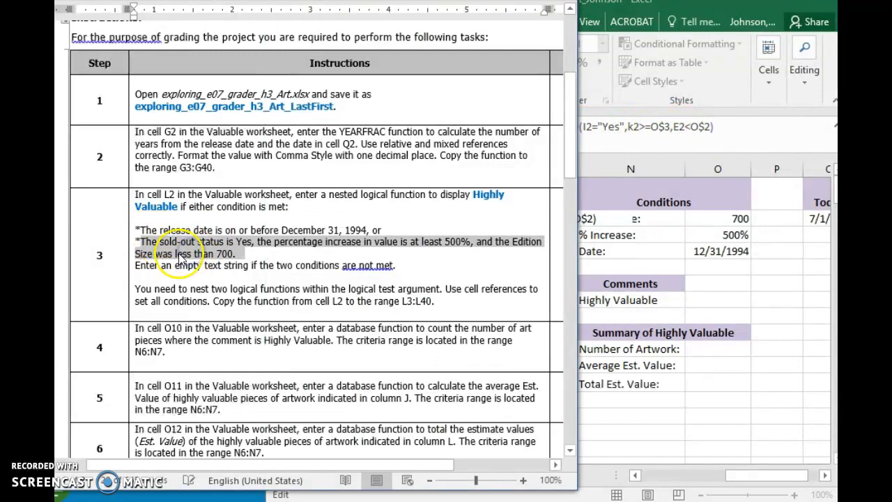
click(722, 127)
click(144, 225)
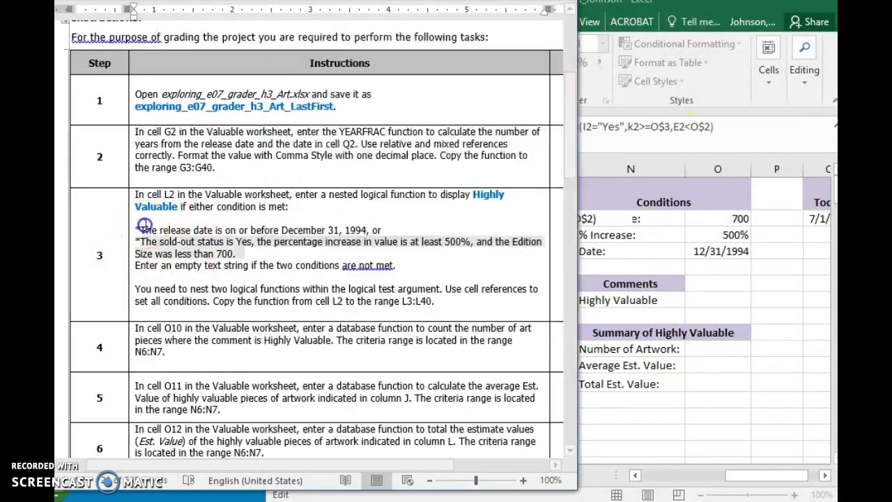
drag(136, 230, 377, 231)
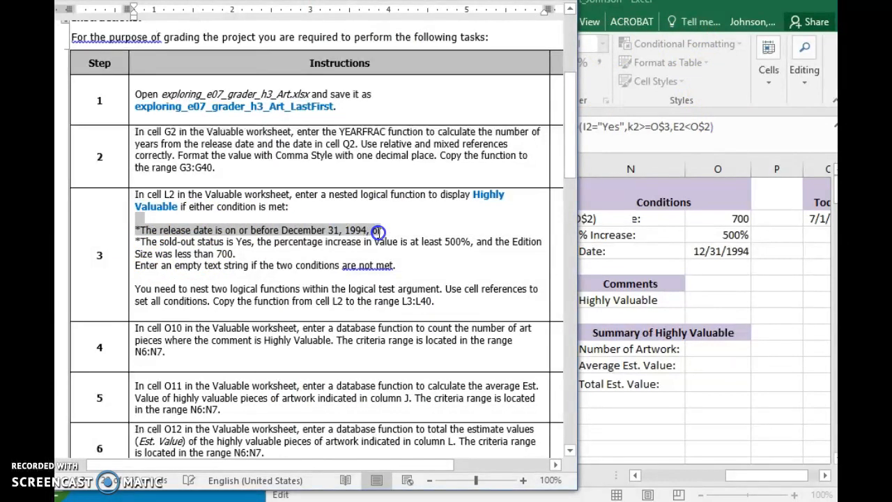
drag(136, 242, 231, 253)
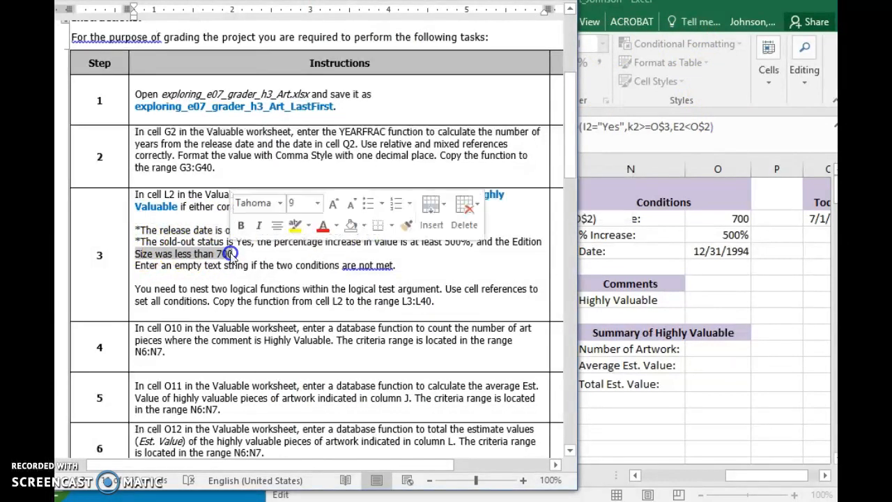
click(724, 126)
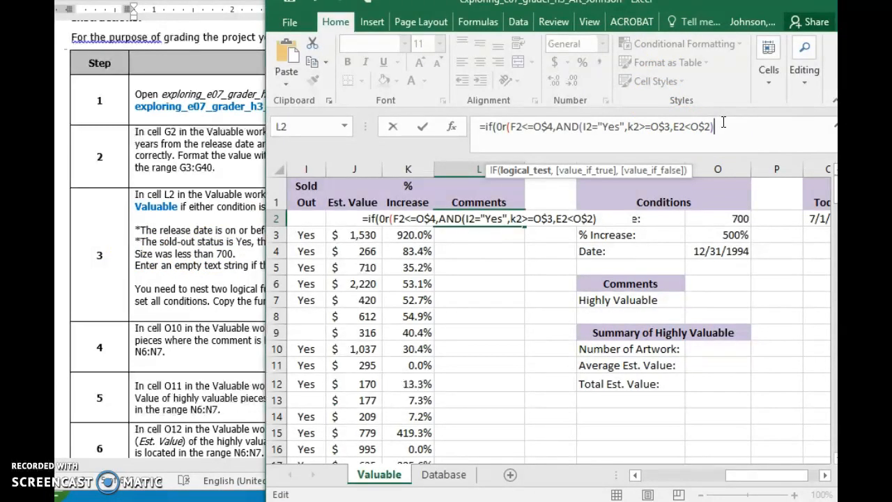
click(719, 134)
text())
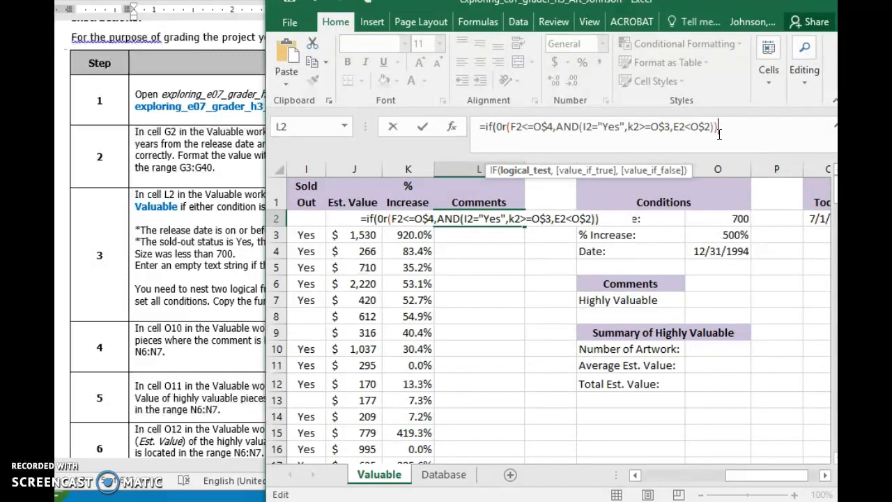
text(,)
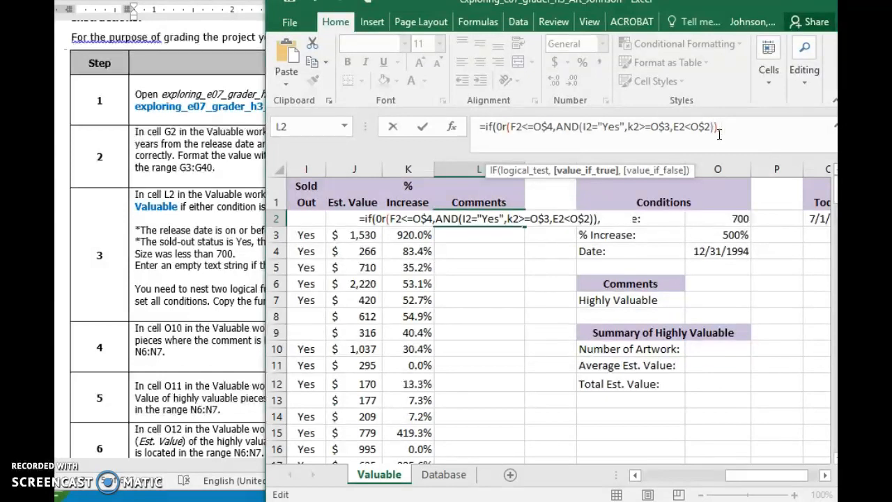
Enter "Highly Valuable" in quotation marks as the value-if-true argument of the L2 formula, followed by a comma
text(")
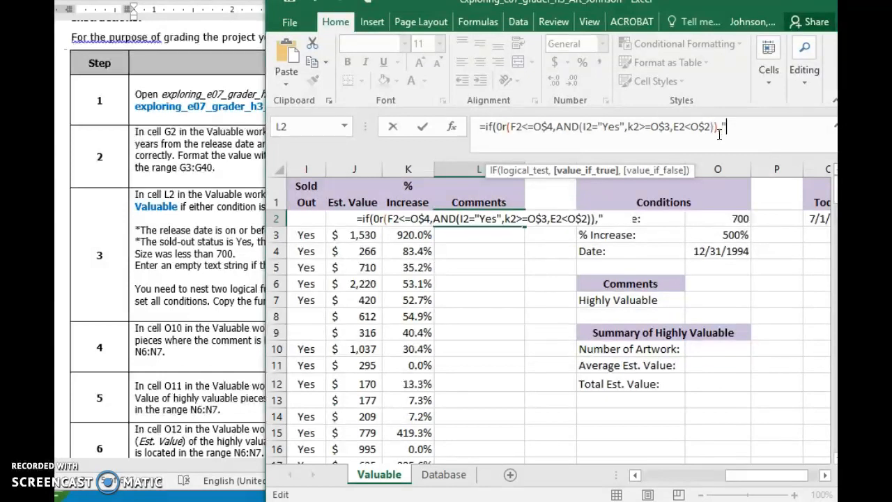
text(Highly )
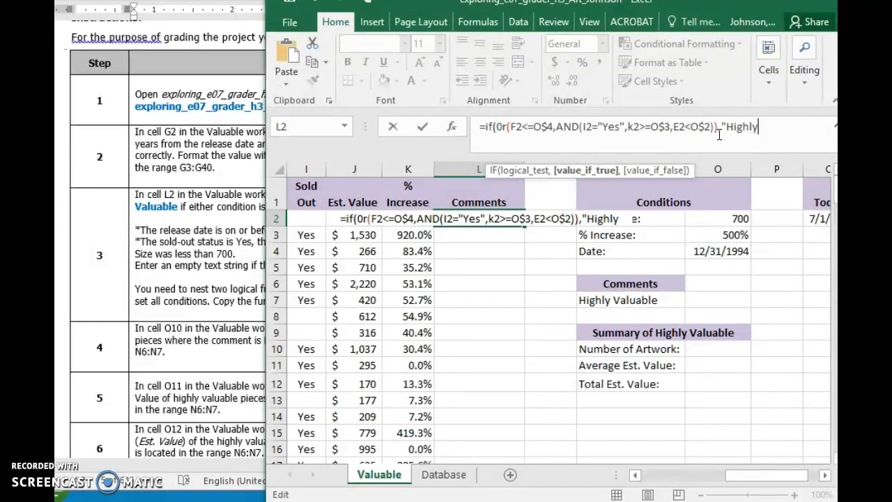
text(V)
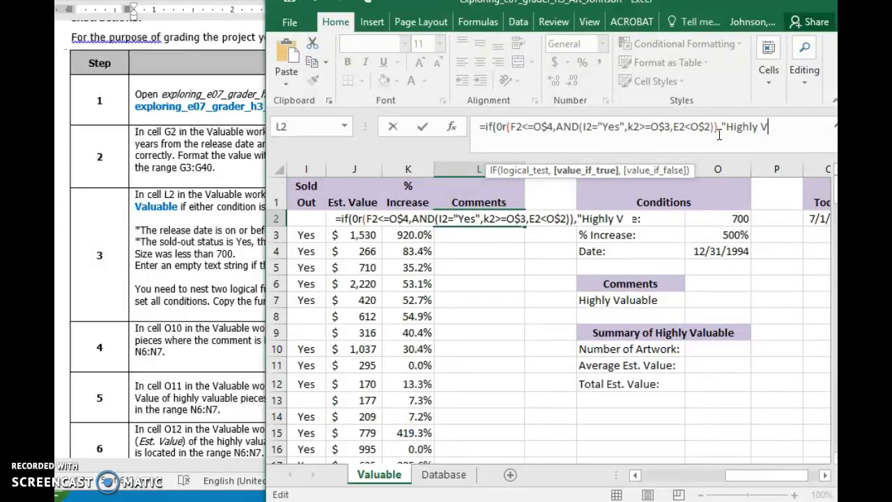
text(aluable")
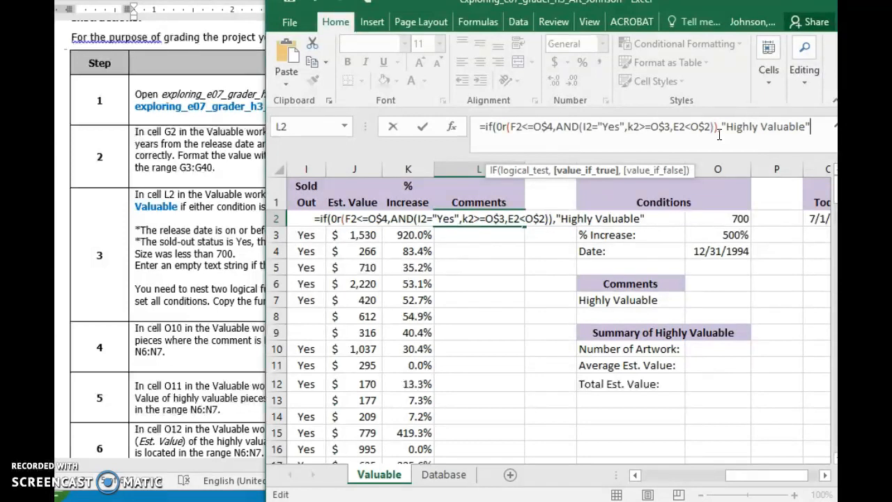
text(,)
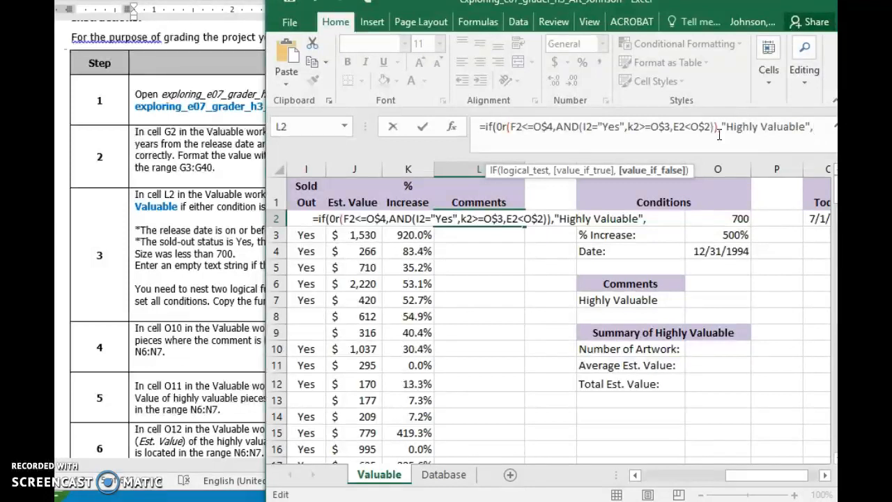
Check the rule for unmet conditions, enter the empty string "" as value if false, and close and submit the L2 formula
text(")
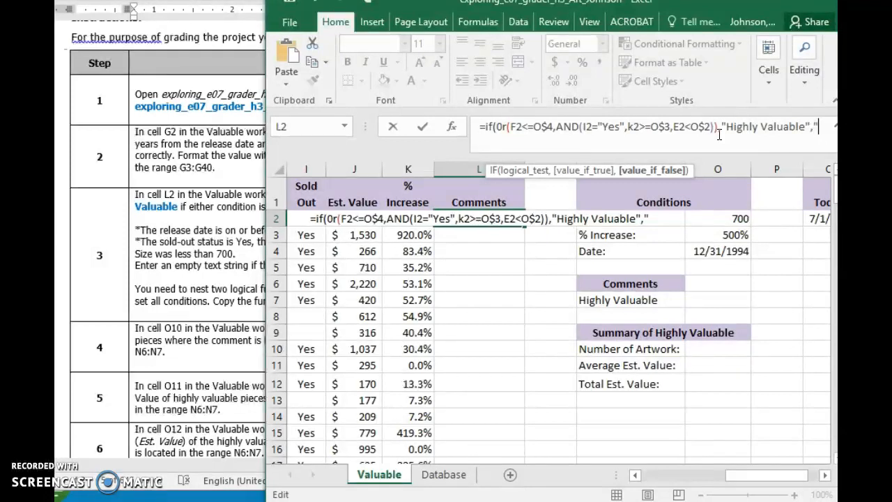
click(207, 274)
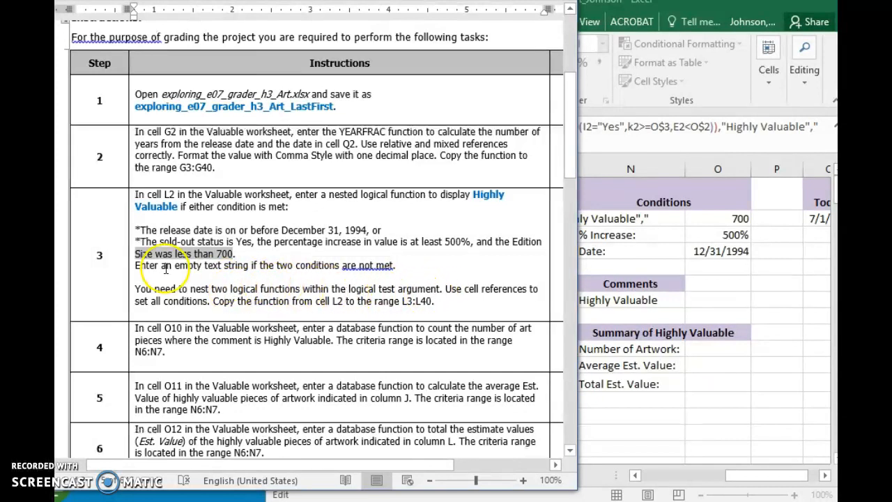
drag(135, 264, 257, 265)
drag(347, 265, 406, 265)
click(670, 29)
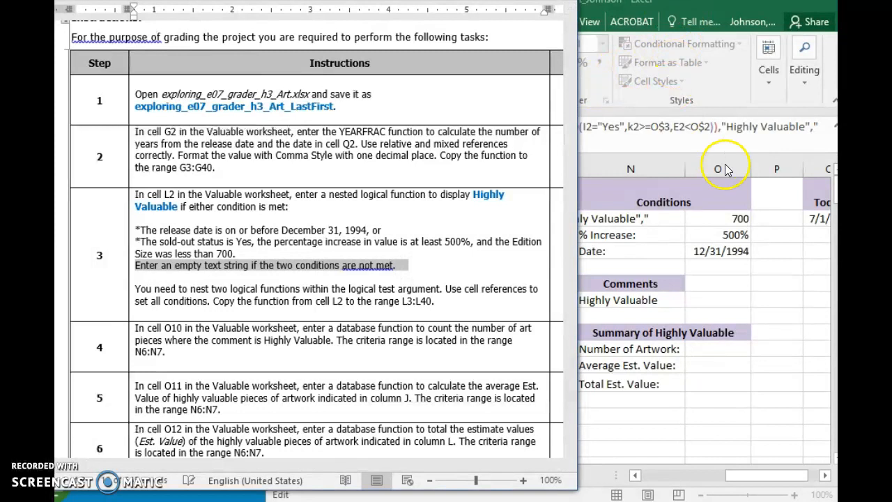
click(768, 143)
click(813, 144)
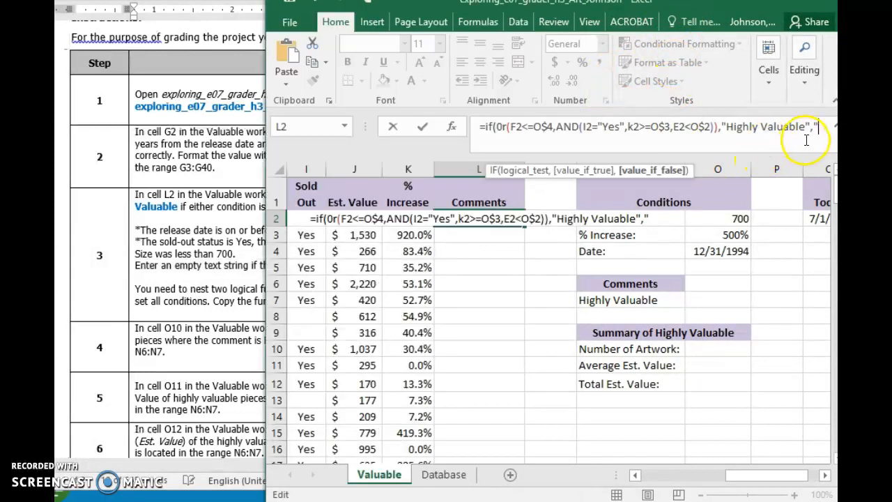
text(")
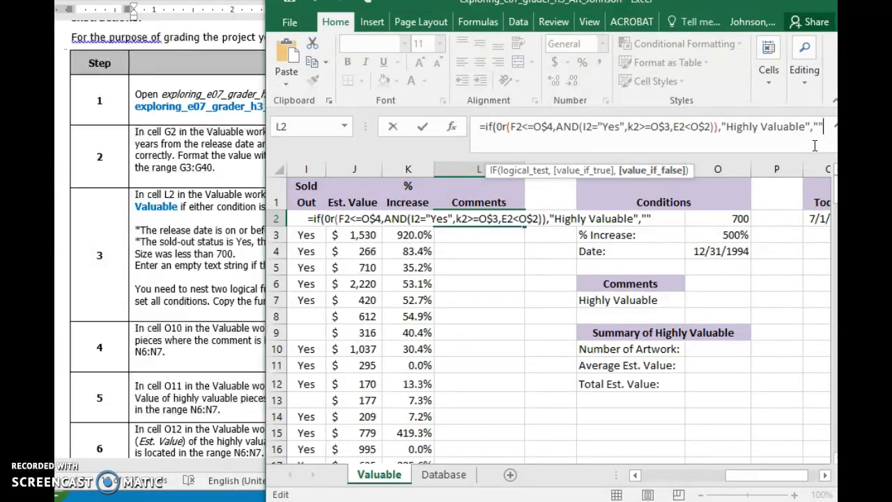
text())
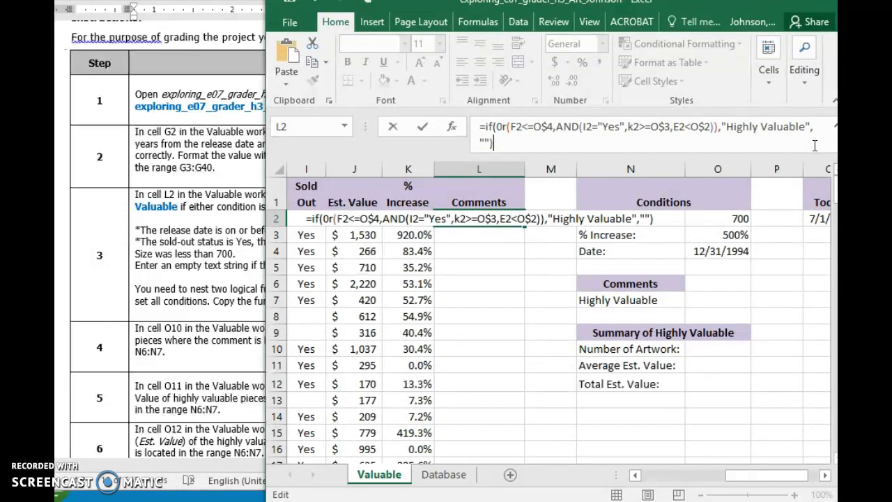
key(Return)
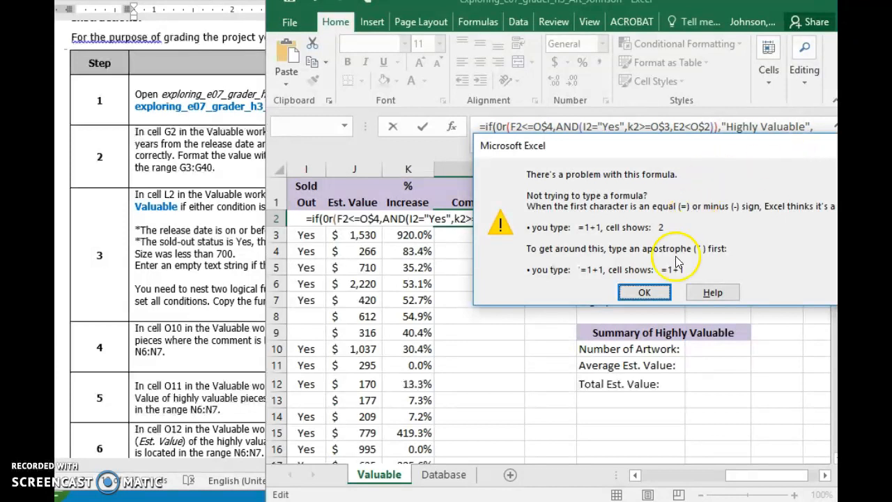
Try to correct the L2 formula by capitalizing the R in the 0r function name, and resubmit the formula
click(635, 294)
click(644, 294)
click(515, 132)
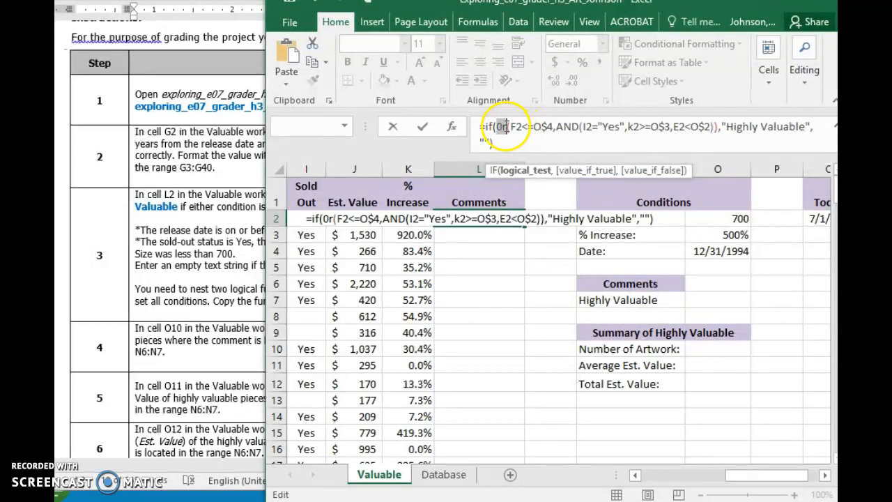
key(BackSpace)
text(R)
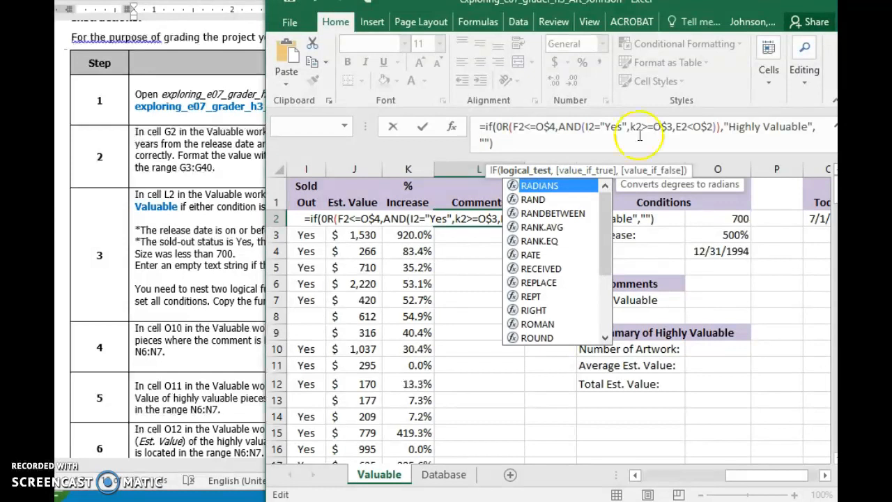
click(571, 140)
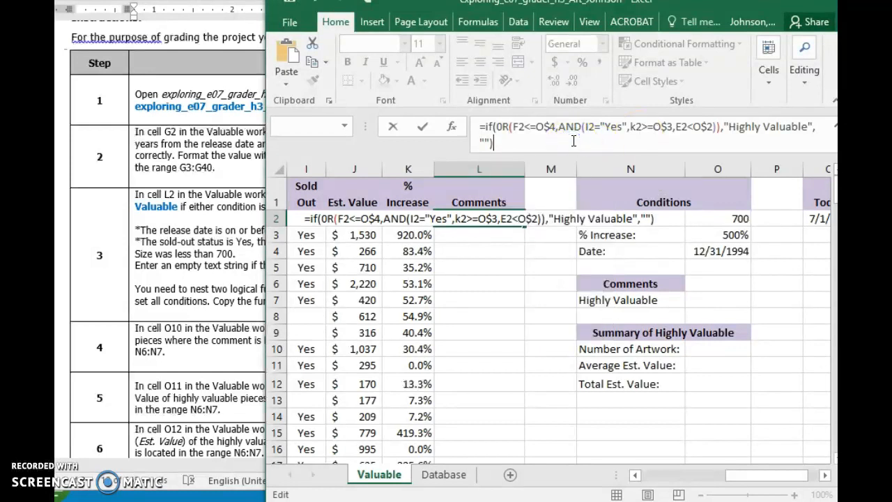
key(Return)
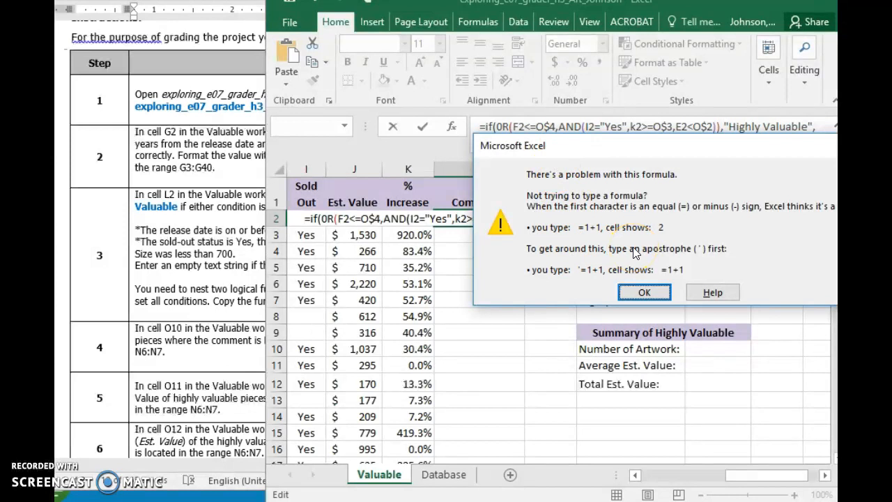
click(643, 293)
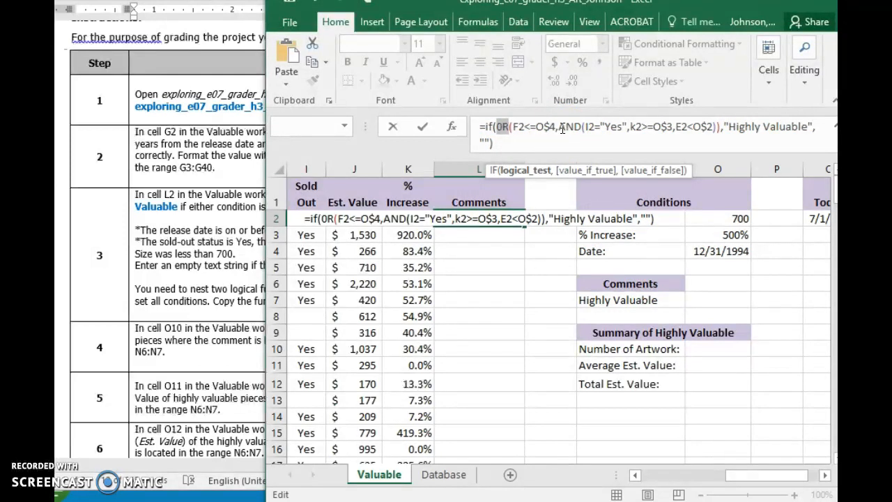
Review the AND function's arguments in the L2 formula, retype the outer function name as capital IF and resubmit the formula
click(537, 132)
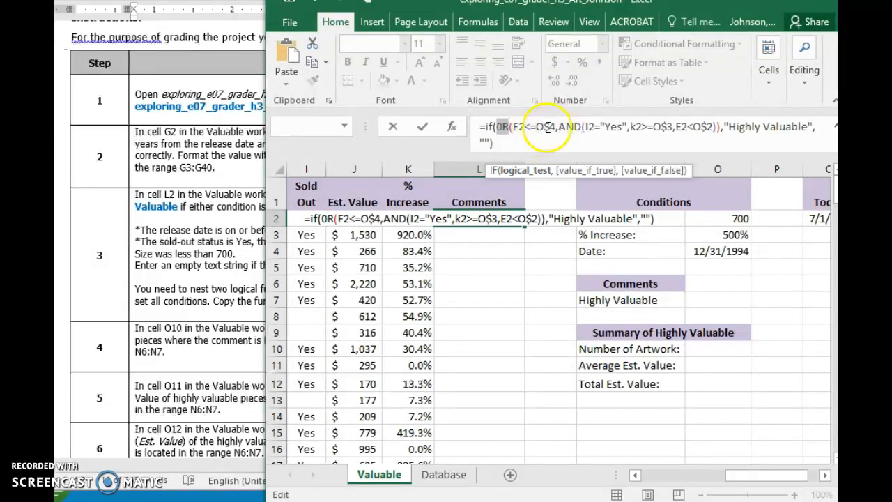
click(546, 125)
drag(545, 125, 711, 131)
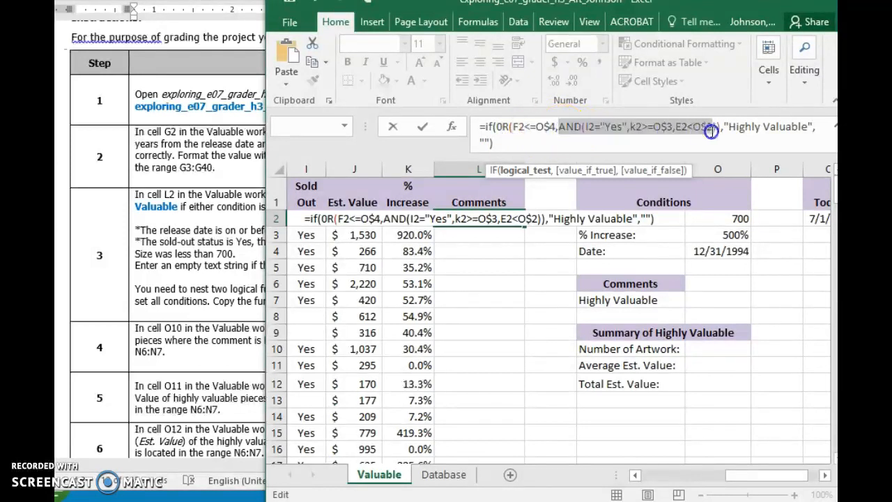
click(587, 126)
drag(584, 126, 713, 128)
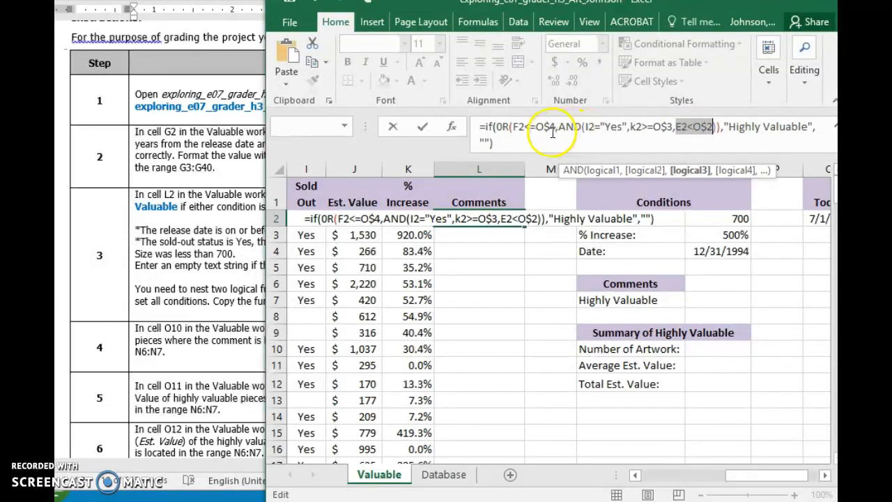
click(493, 126)
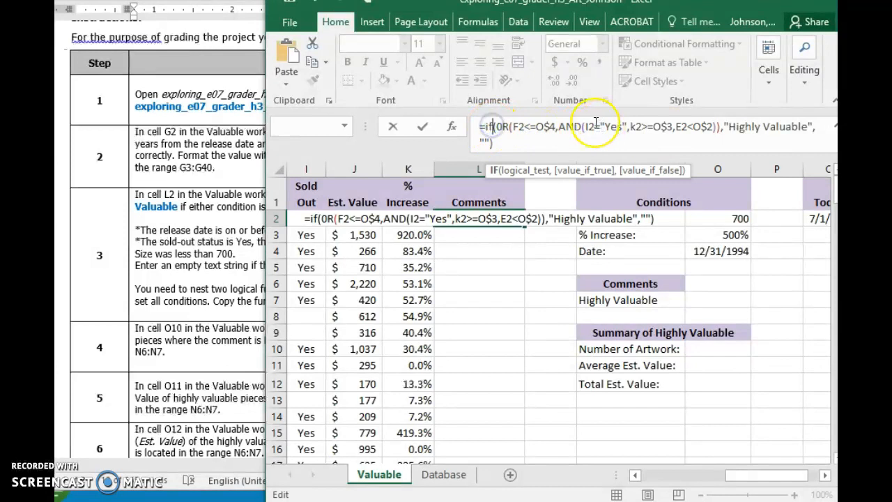
key(BackSpace)
key(BackSpace)
text(IF)
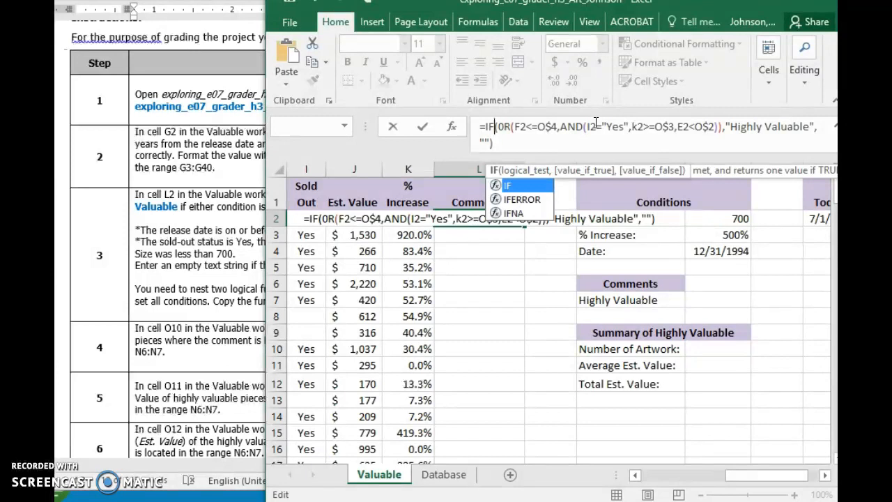
click(528, 192)
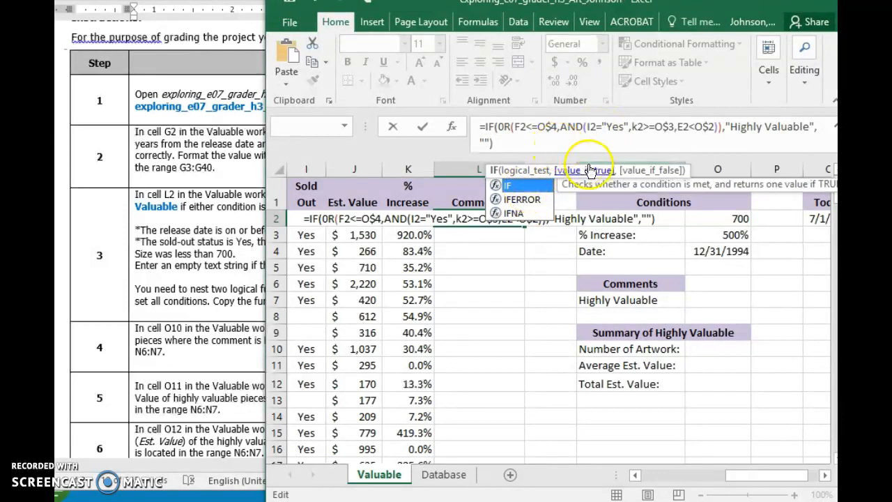
click(631, 150)
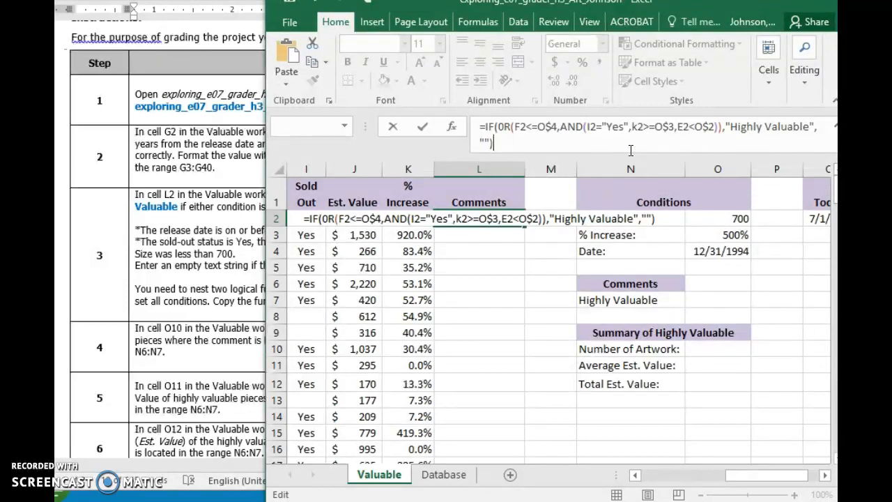
key(Return)
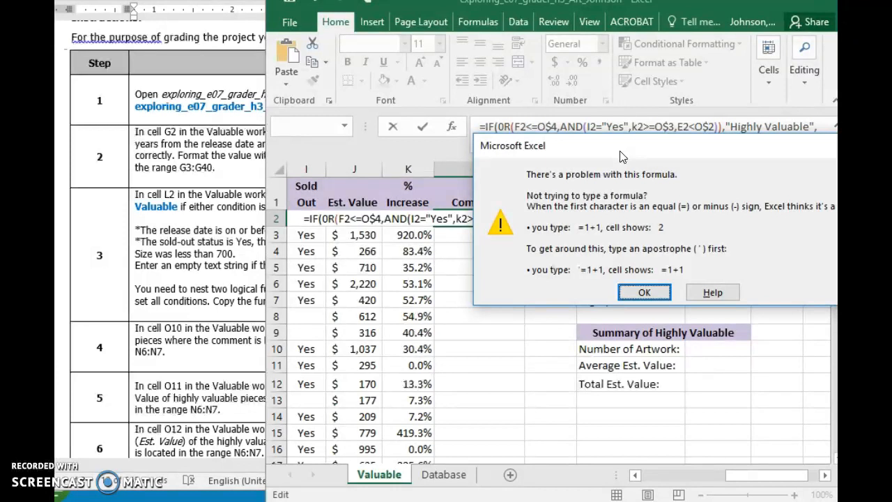
click(642, 290)
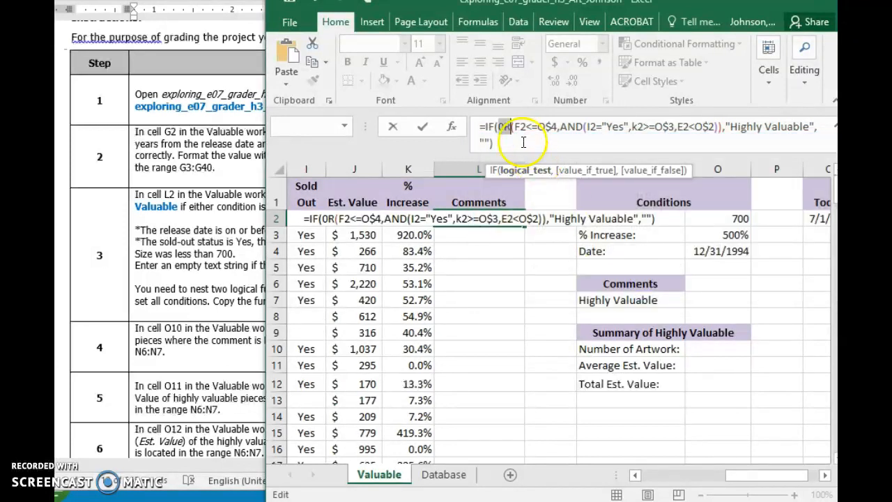
Replace the 0R typed with a zero by the real OR function name in the L2 formula and submit the formula
key(BackSpace)
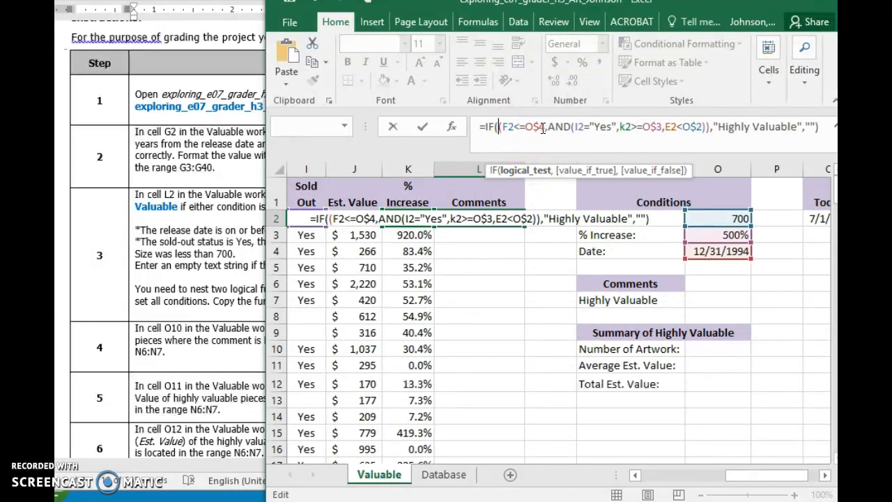
text(o)
click(527, 312)
double_click(527, 311)
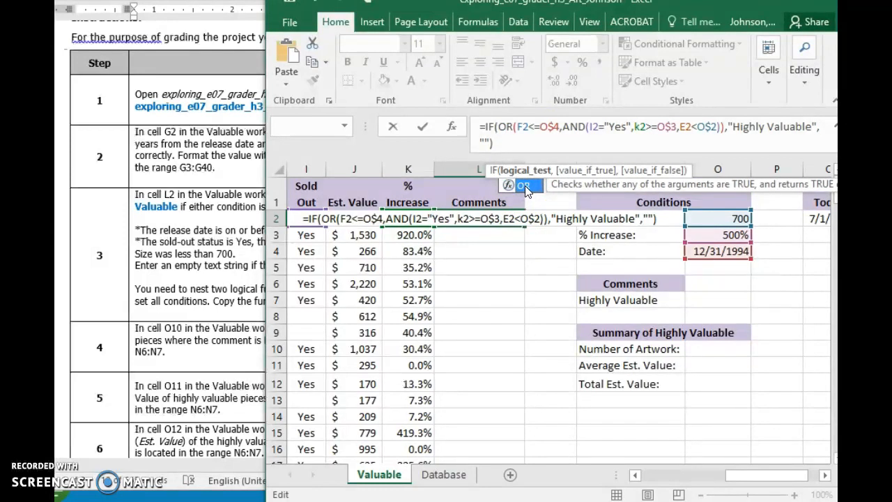
click(522, 126)
click(521, 141)
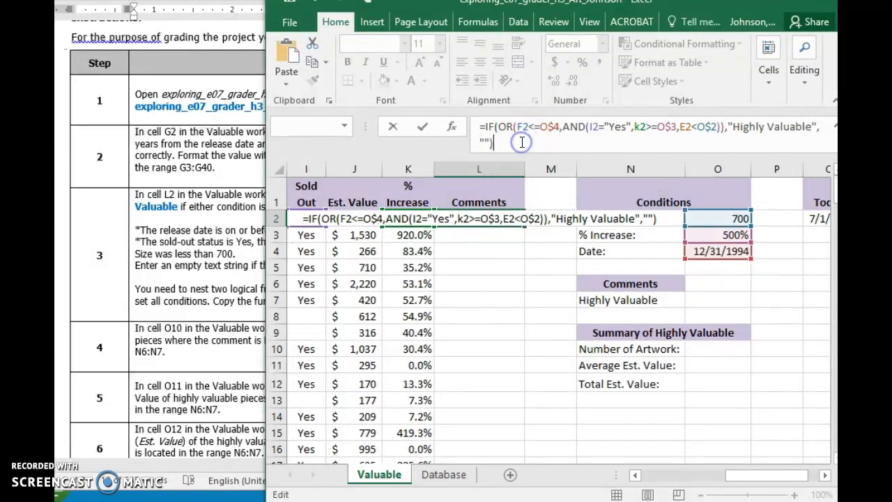
key(Return)
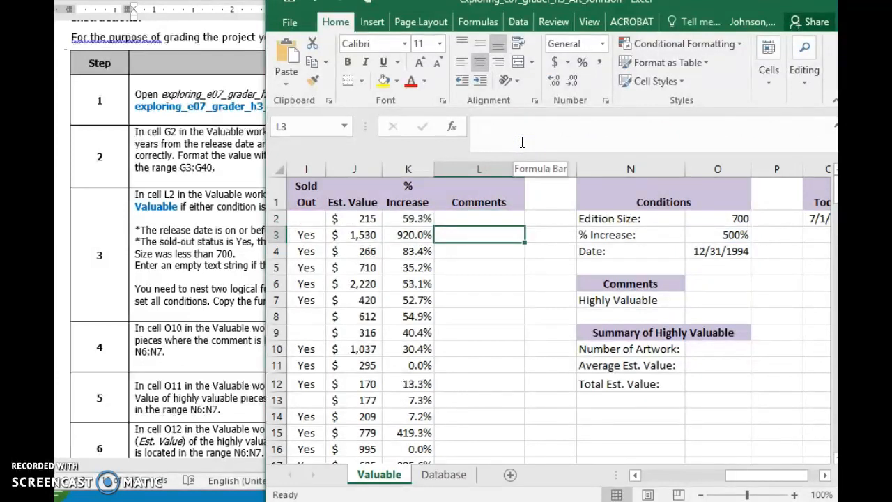
Copy the L2 formula down the Comments column to the last artwork row and check which rows are marked Highly Valuable
key(Up)
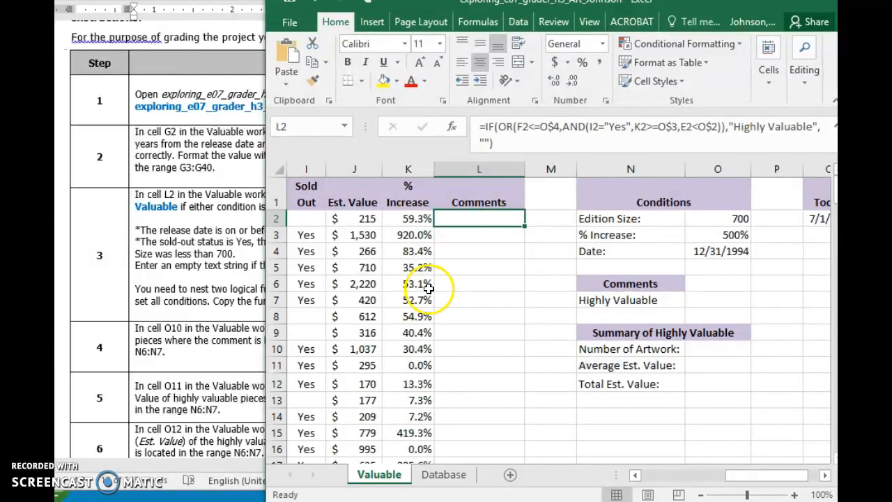
drag(263, 291, 124, 282)
double_click(383, 228)
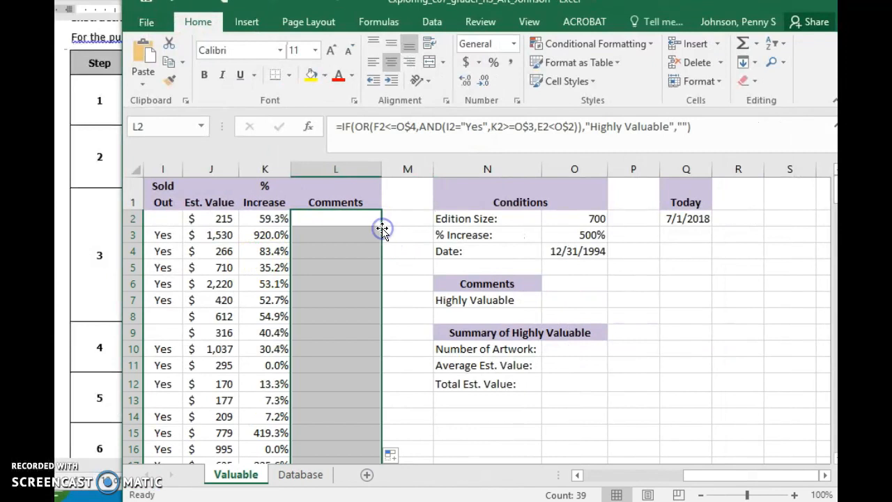
scroll(393, 298, down, 3)
scroll(392, 300, down, 4)
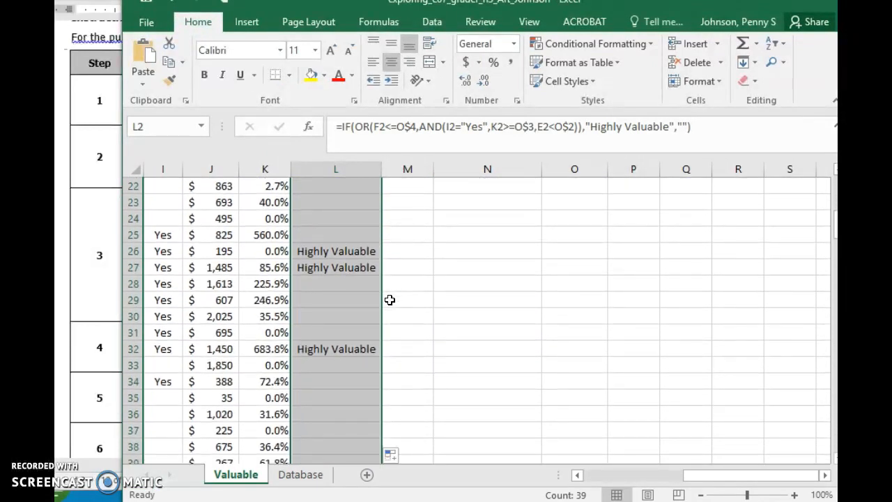
scroll(391, 299, down, 3)
scroll(390, 299, up, 6)
scroll(390, 300, up, 4)
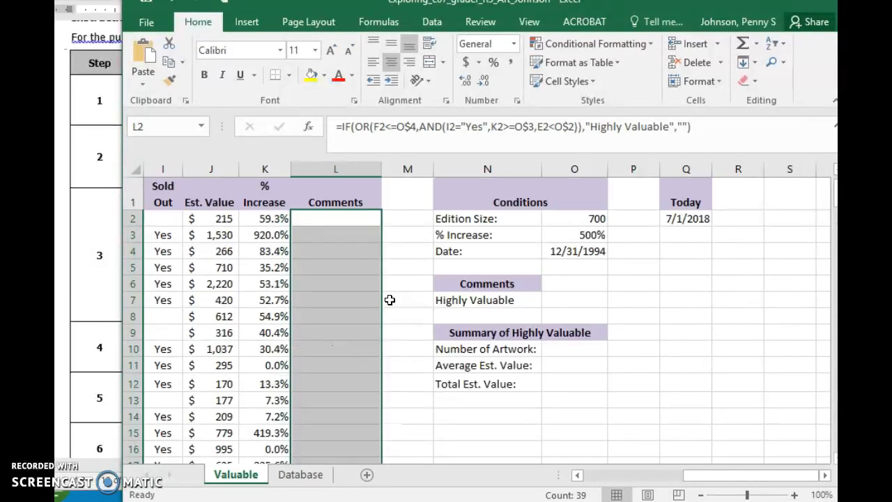
click(332, 222)
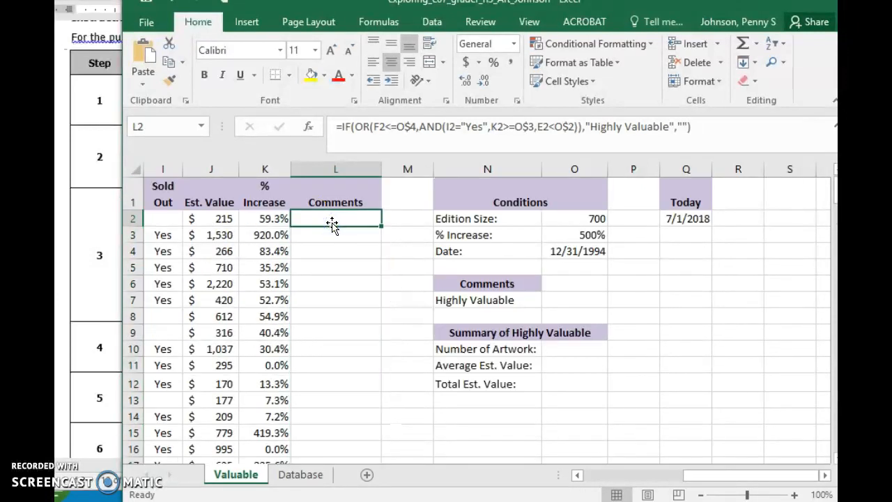